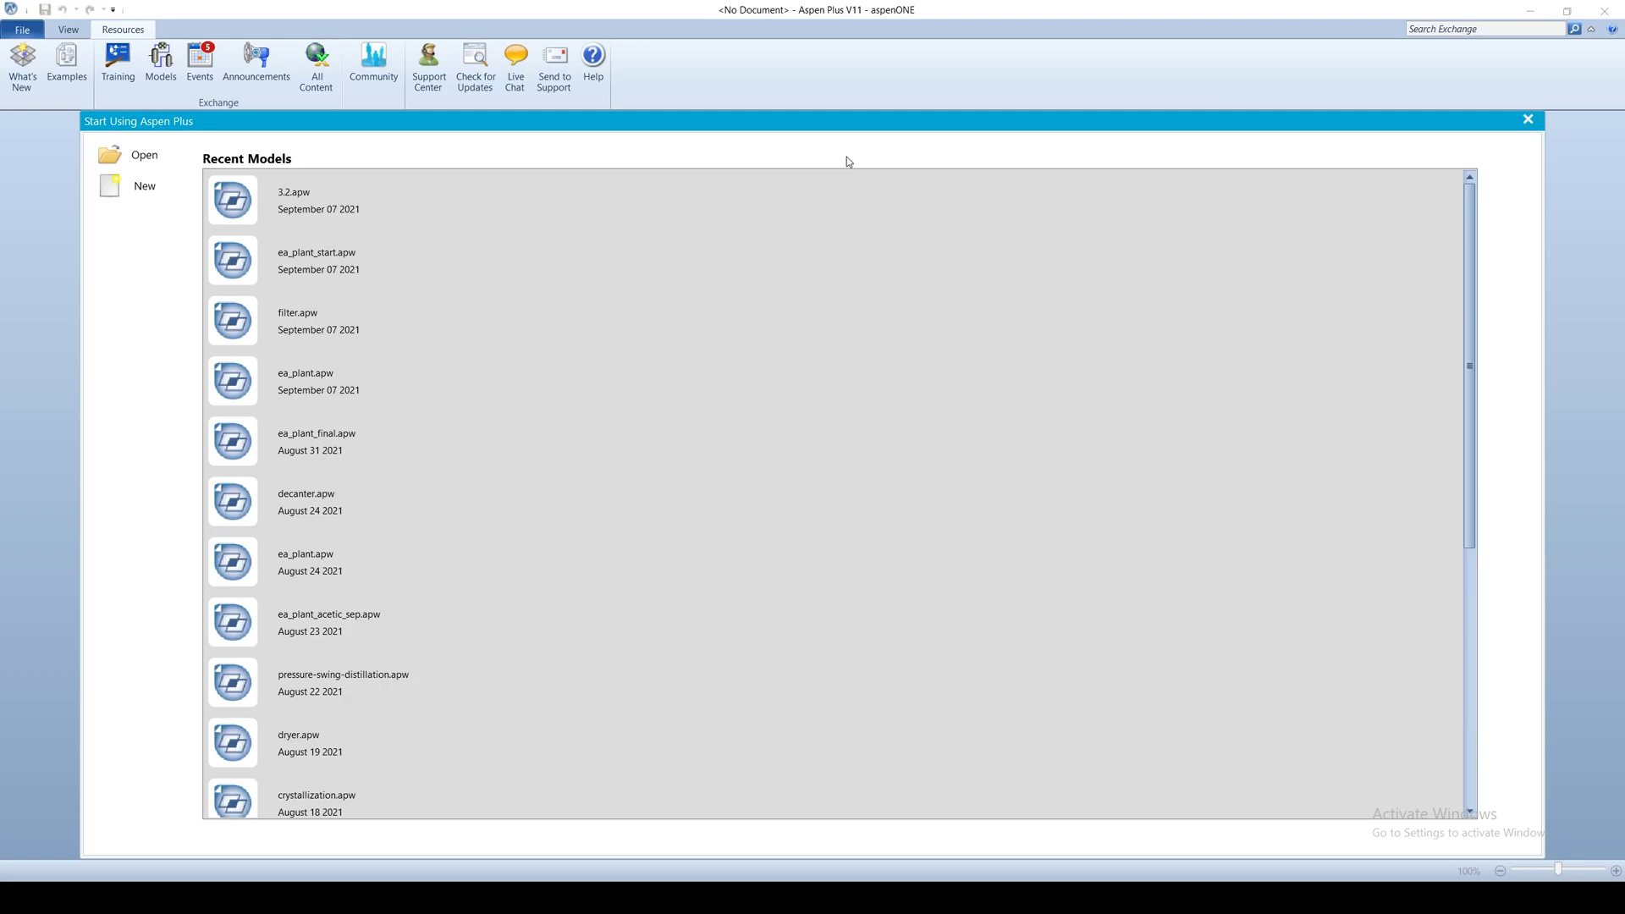
Step: Open the 3.2.apw model and delete the DSTWU column COL
click(708, 212)
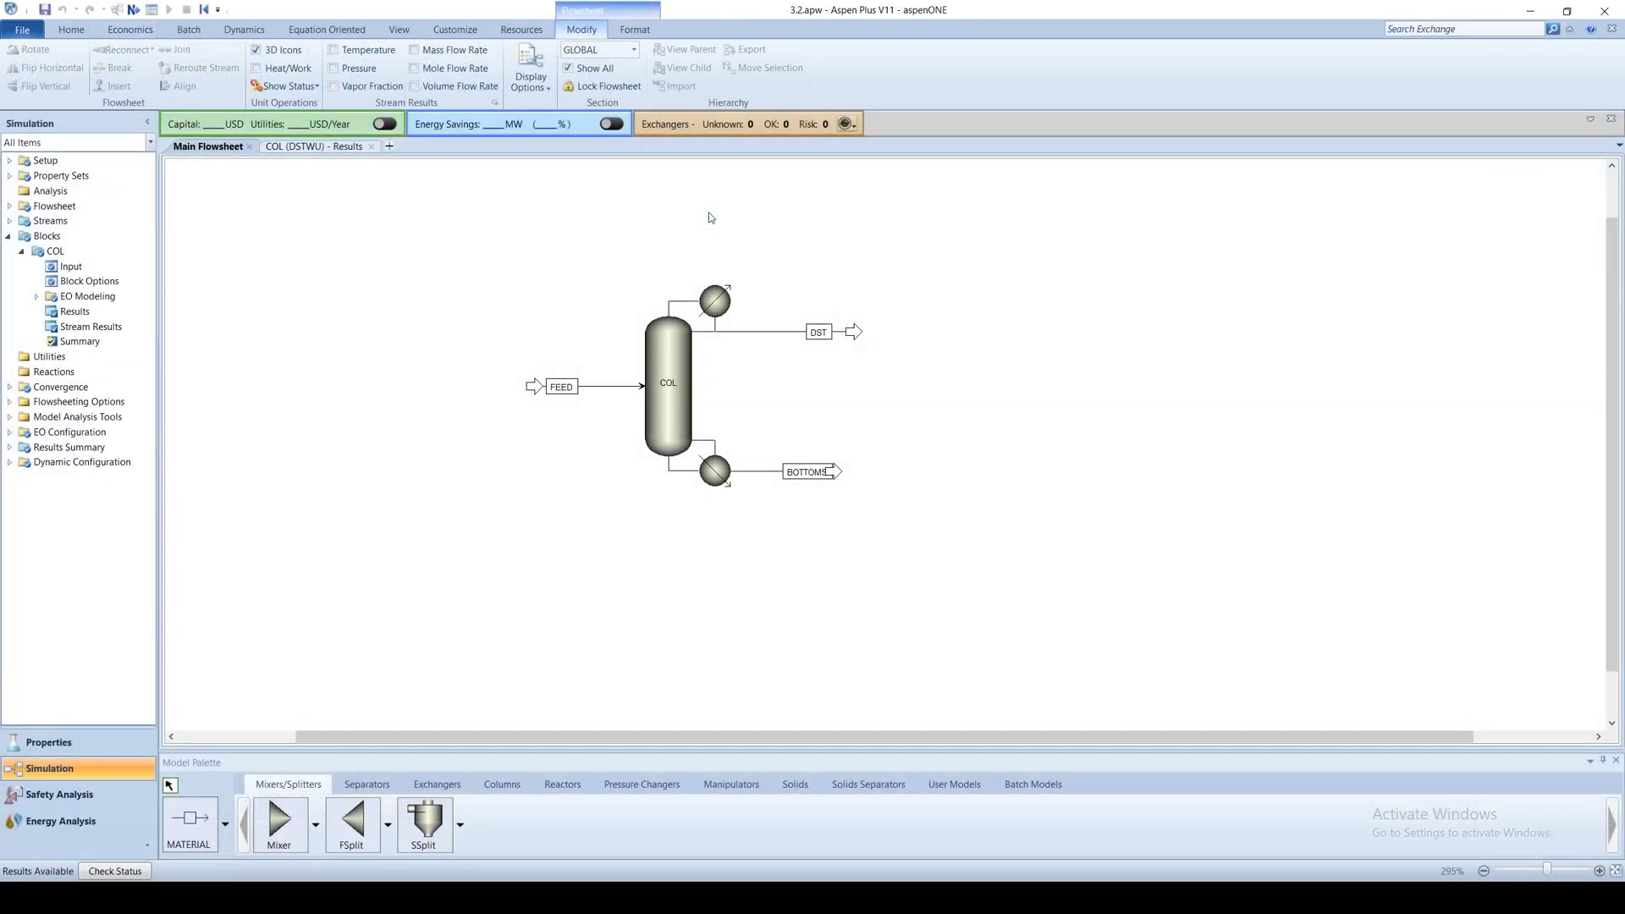
click(659, 351)
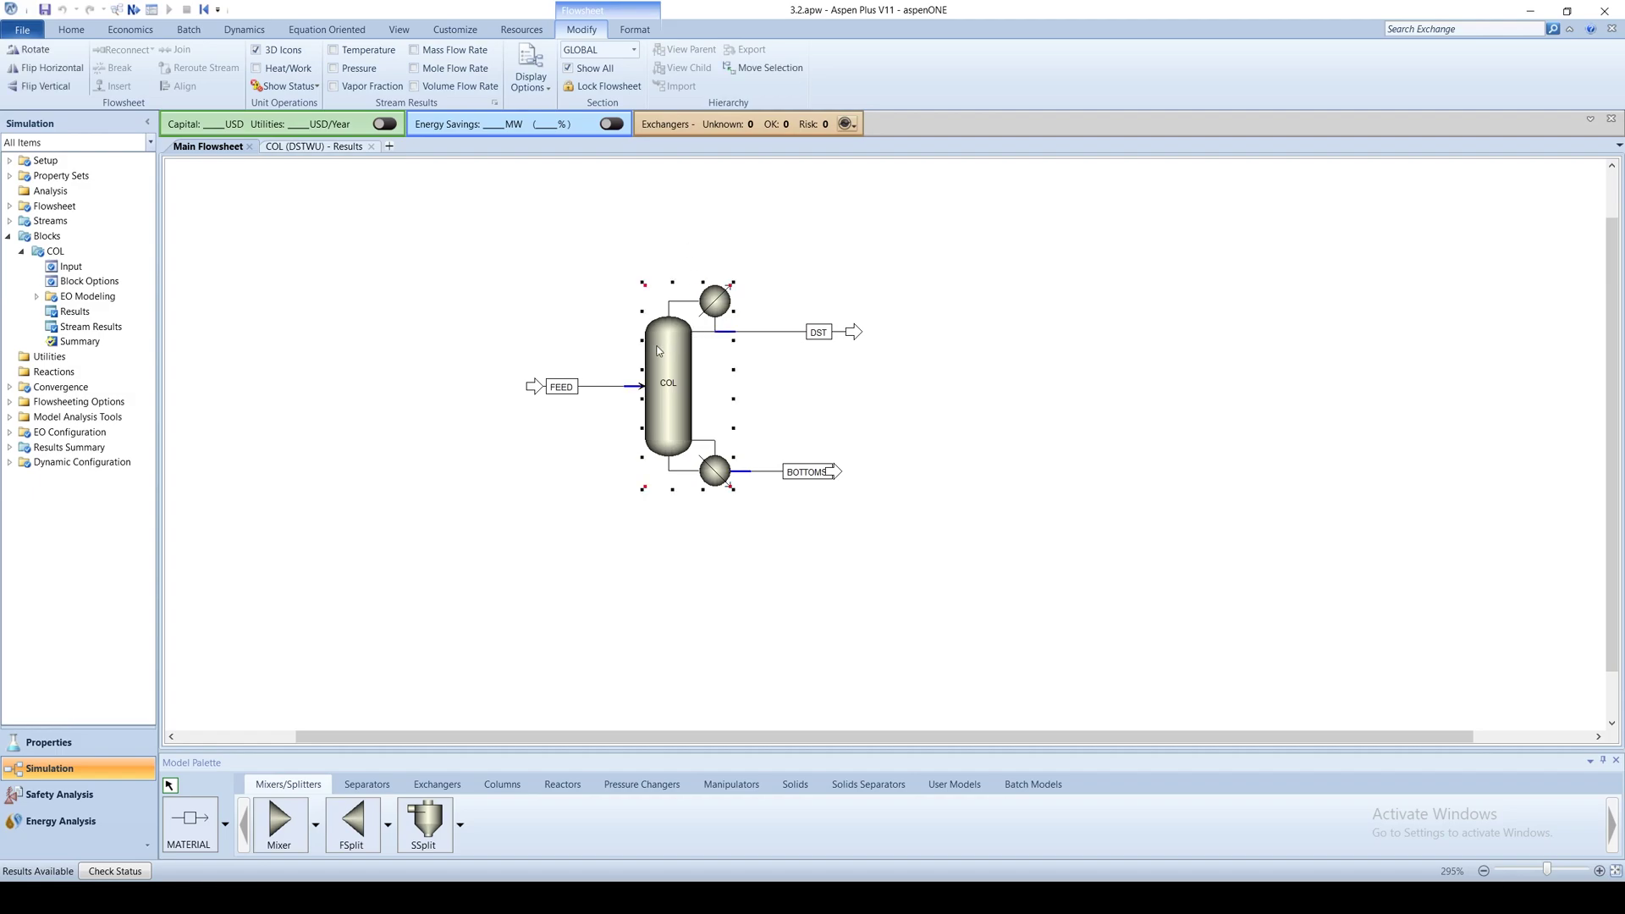
key(Delete)
click(842, 465)
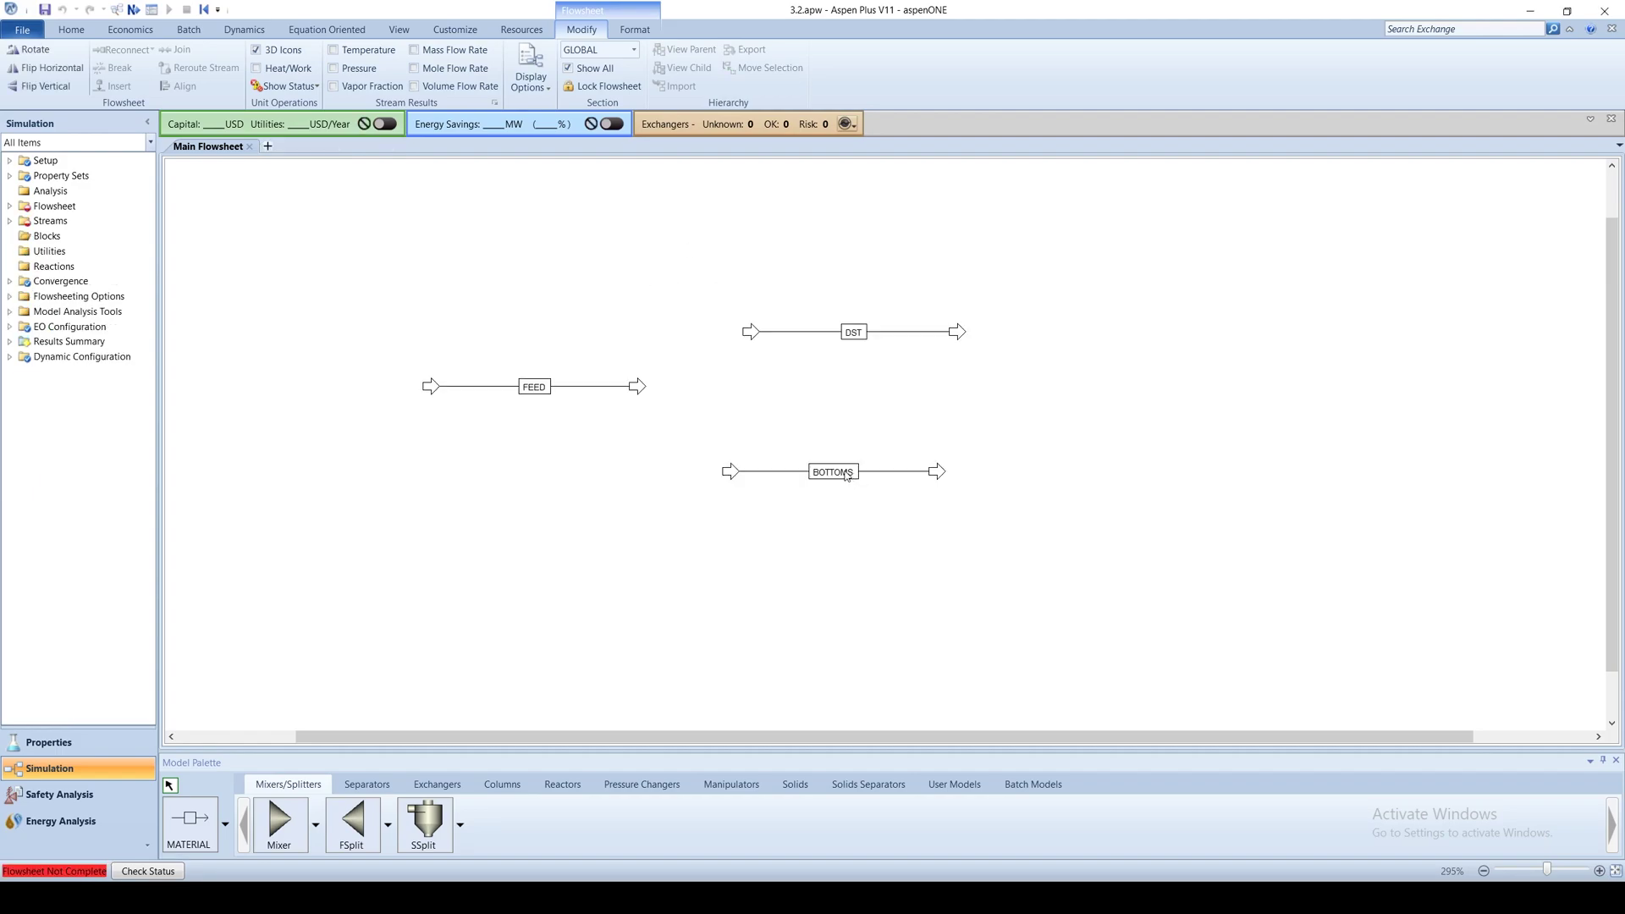
Step: Place a RadFrac column and reconnect the FEED, DST and BOTTOMS streams to it
click(502, 784)
click(424, 825)
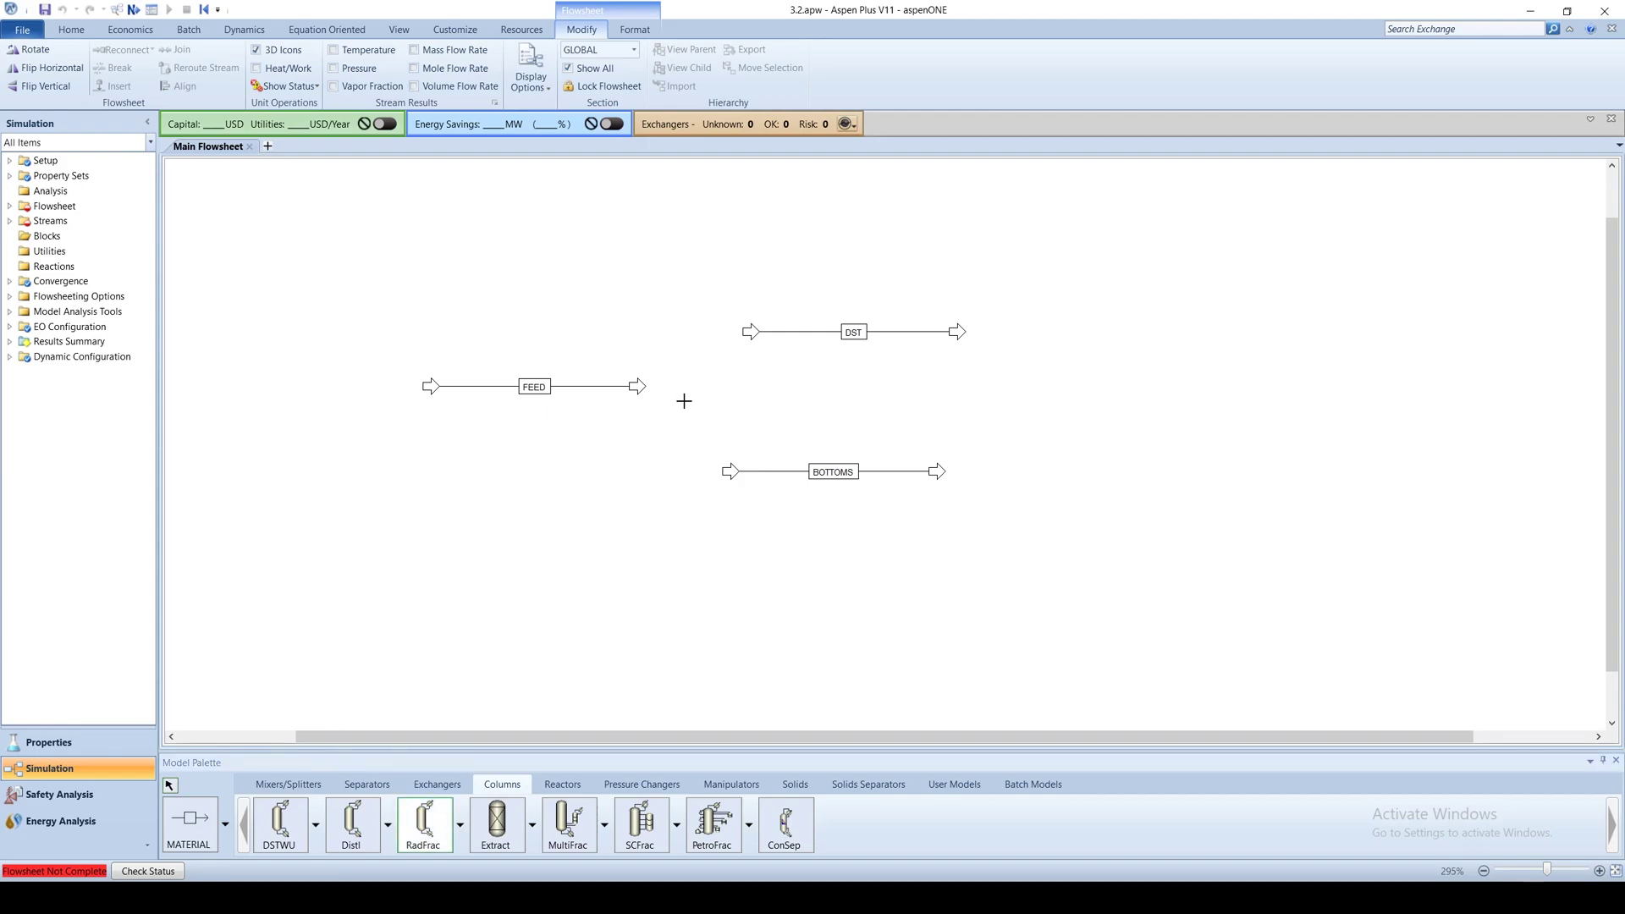
click(684, 401)
drag(639, 386, 665, 355)
drag(750, 332, 736, 300)
drag(730, 472, 737, 440)
click(826, 307)
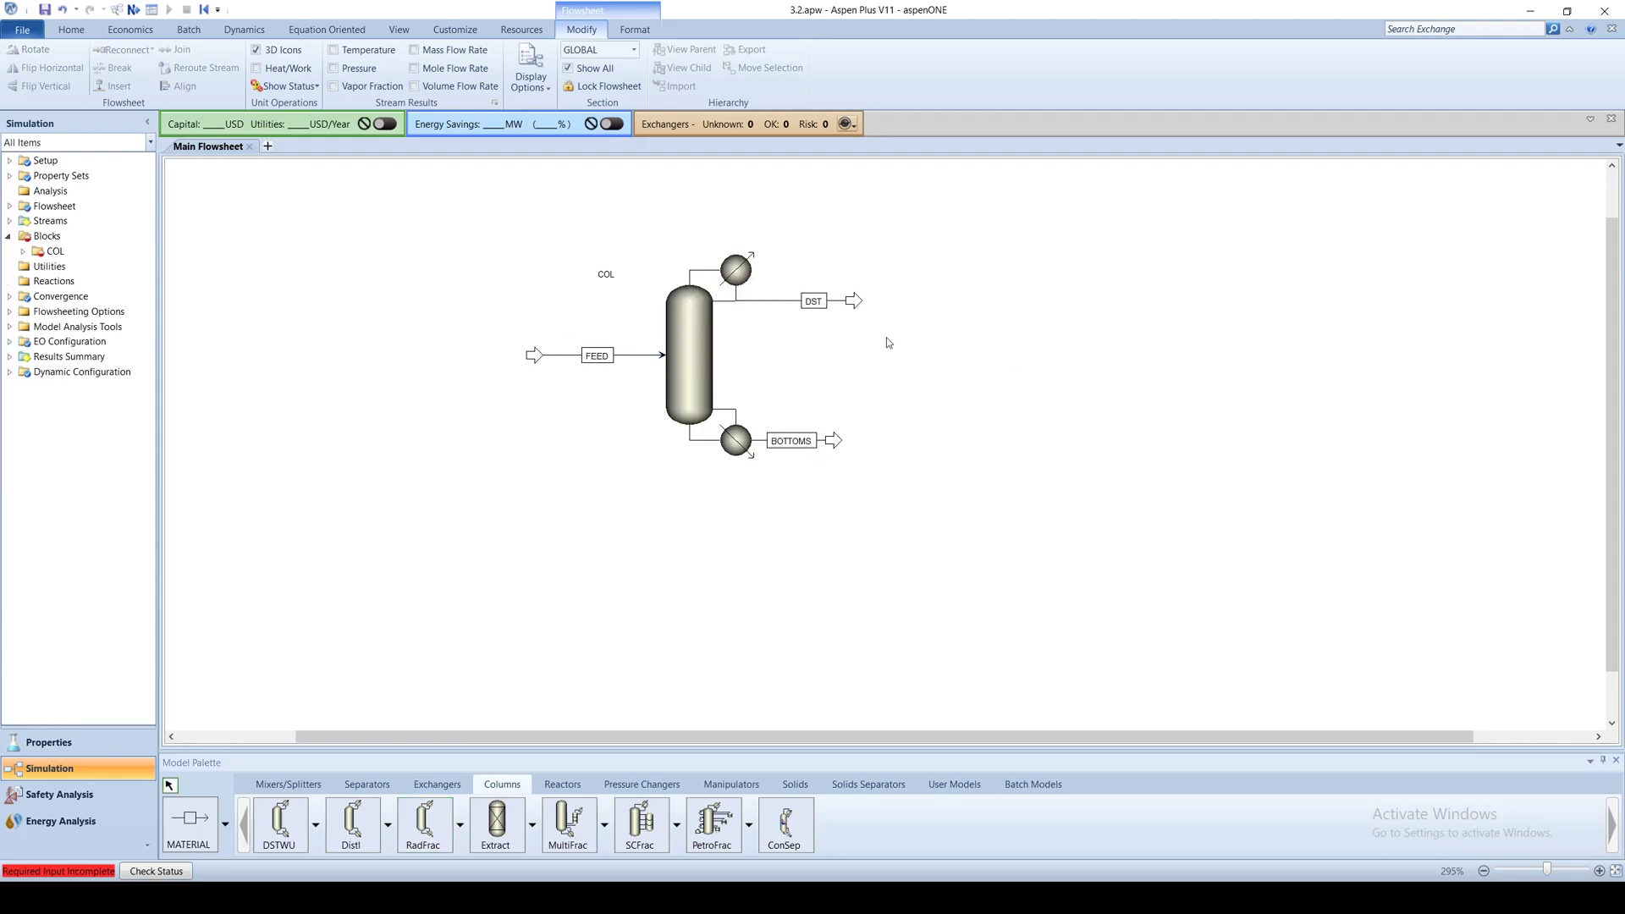
Step: Give COL 9 stages, a total condenser, 1676.15 lbmol/hr distillate rate and 0.79 reflux ratio
double_click(694, 339)
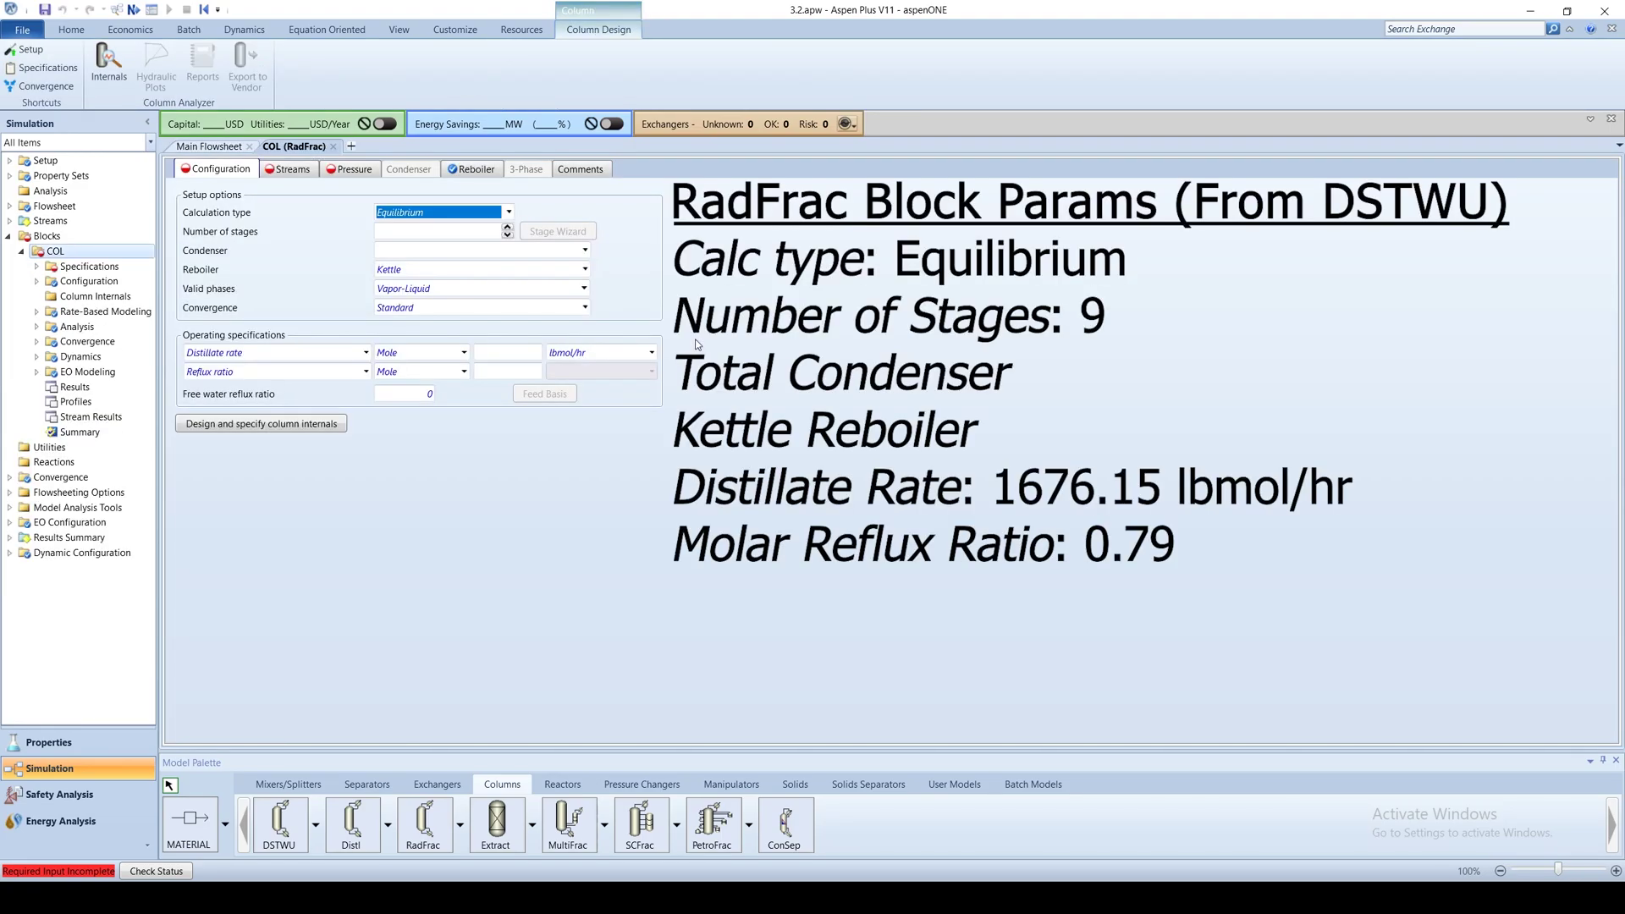
click(458, 232)
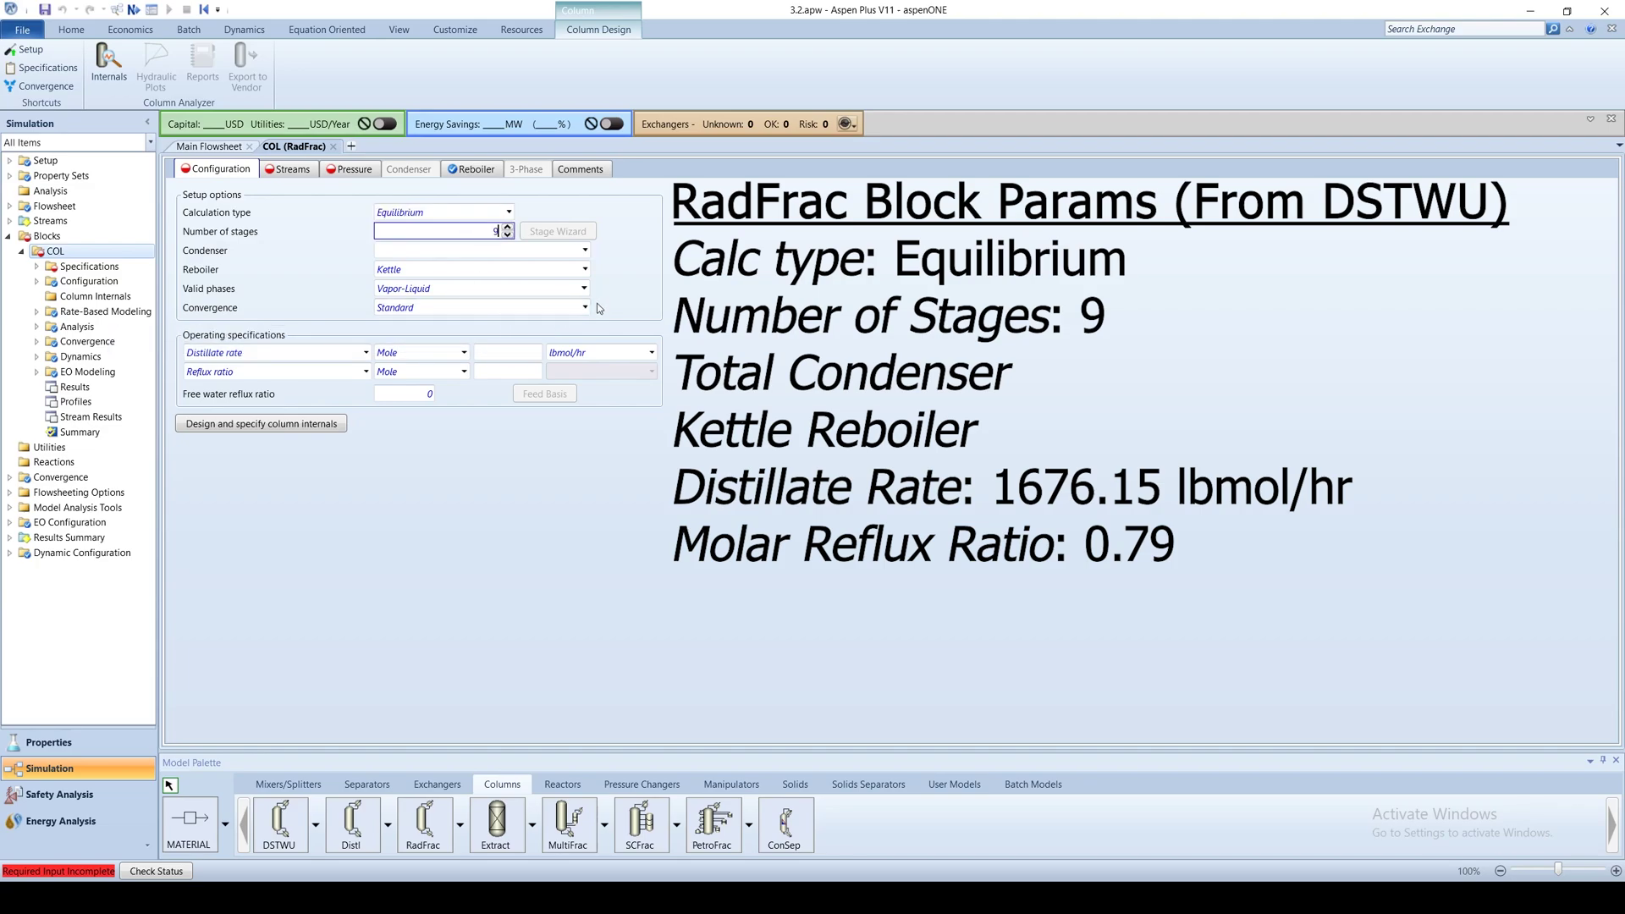
click(585, 251)
click(559, 268)
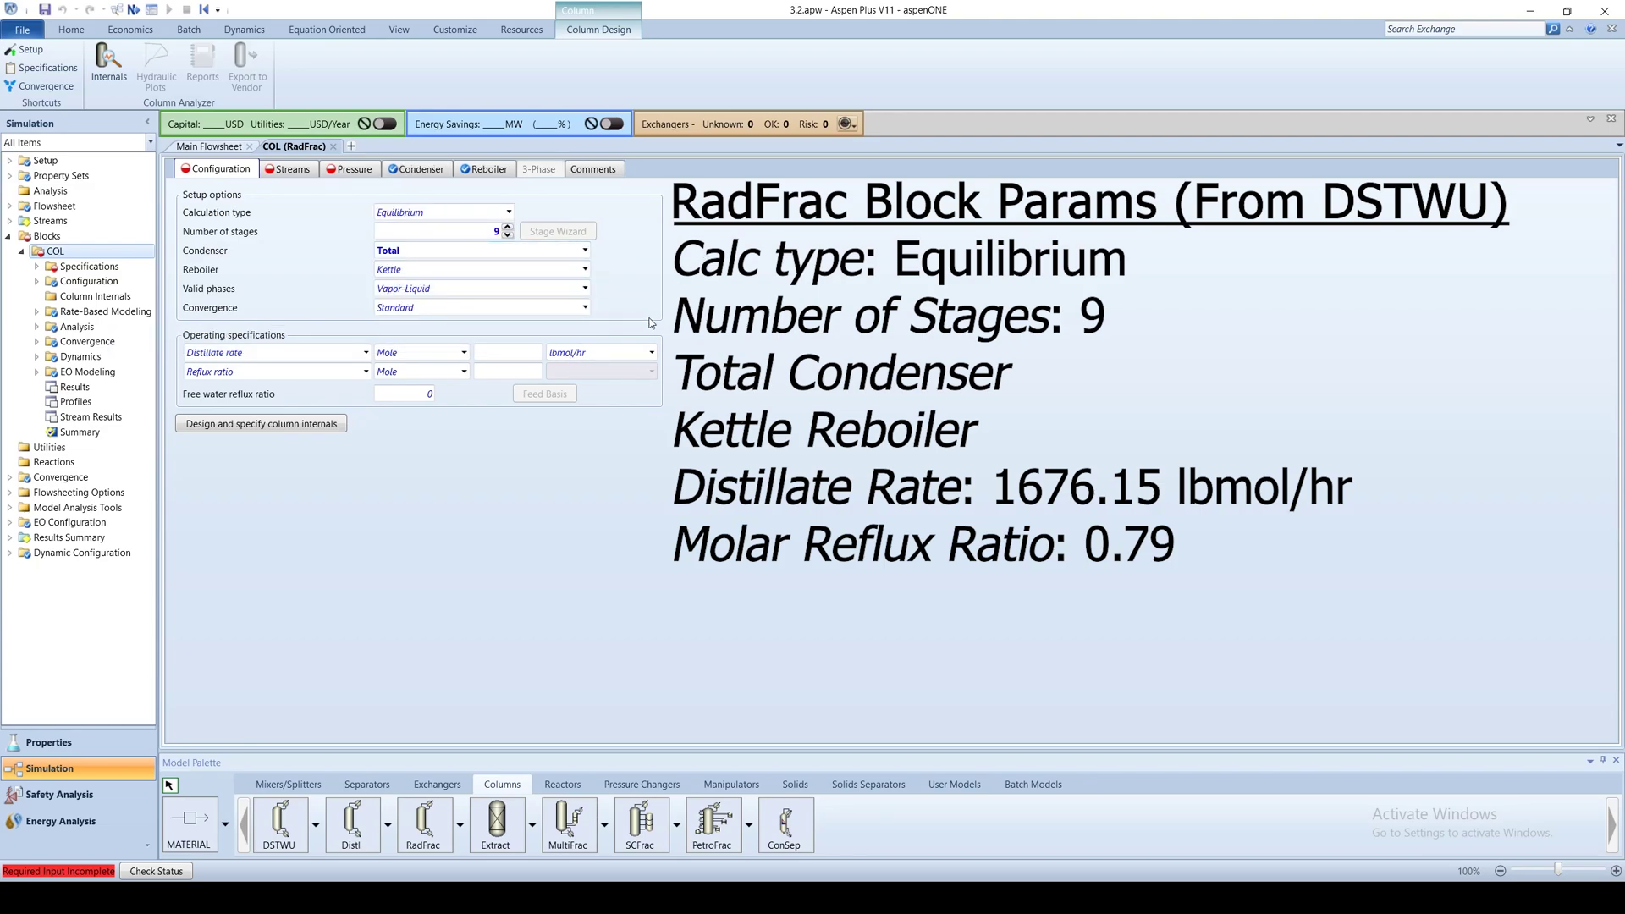
click(513, 354)
text(1676.15)
key(Return)
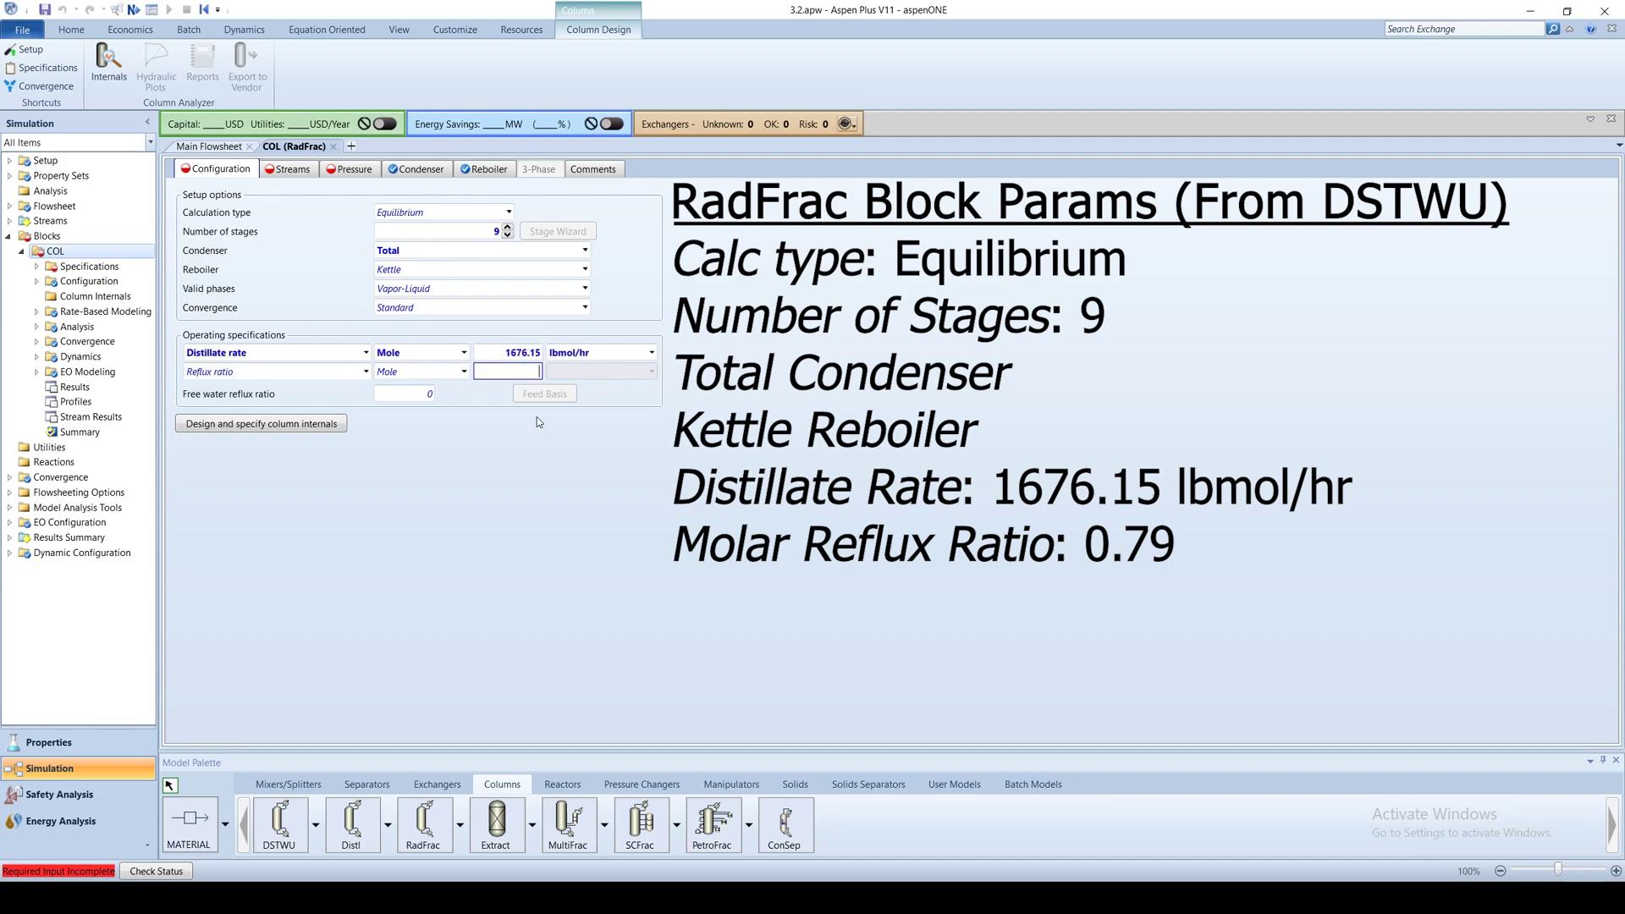
text(0.79)
key(Return)
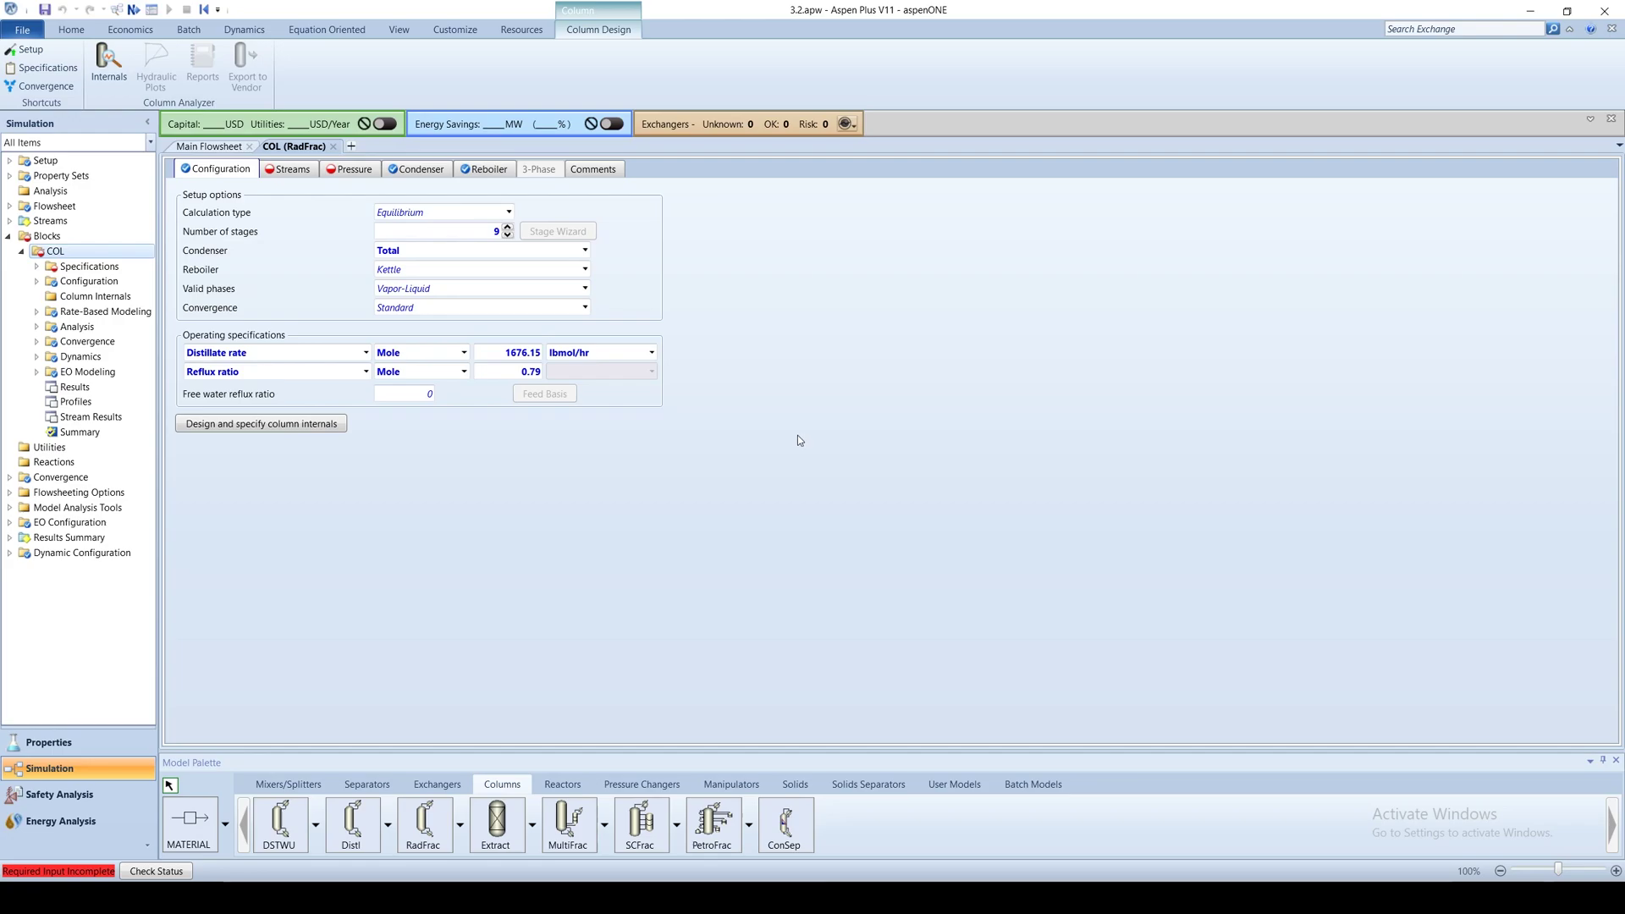
click(72, 29)
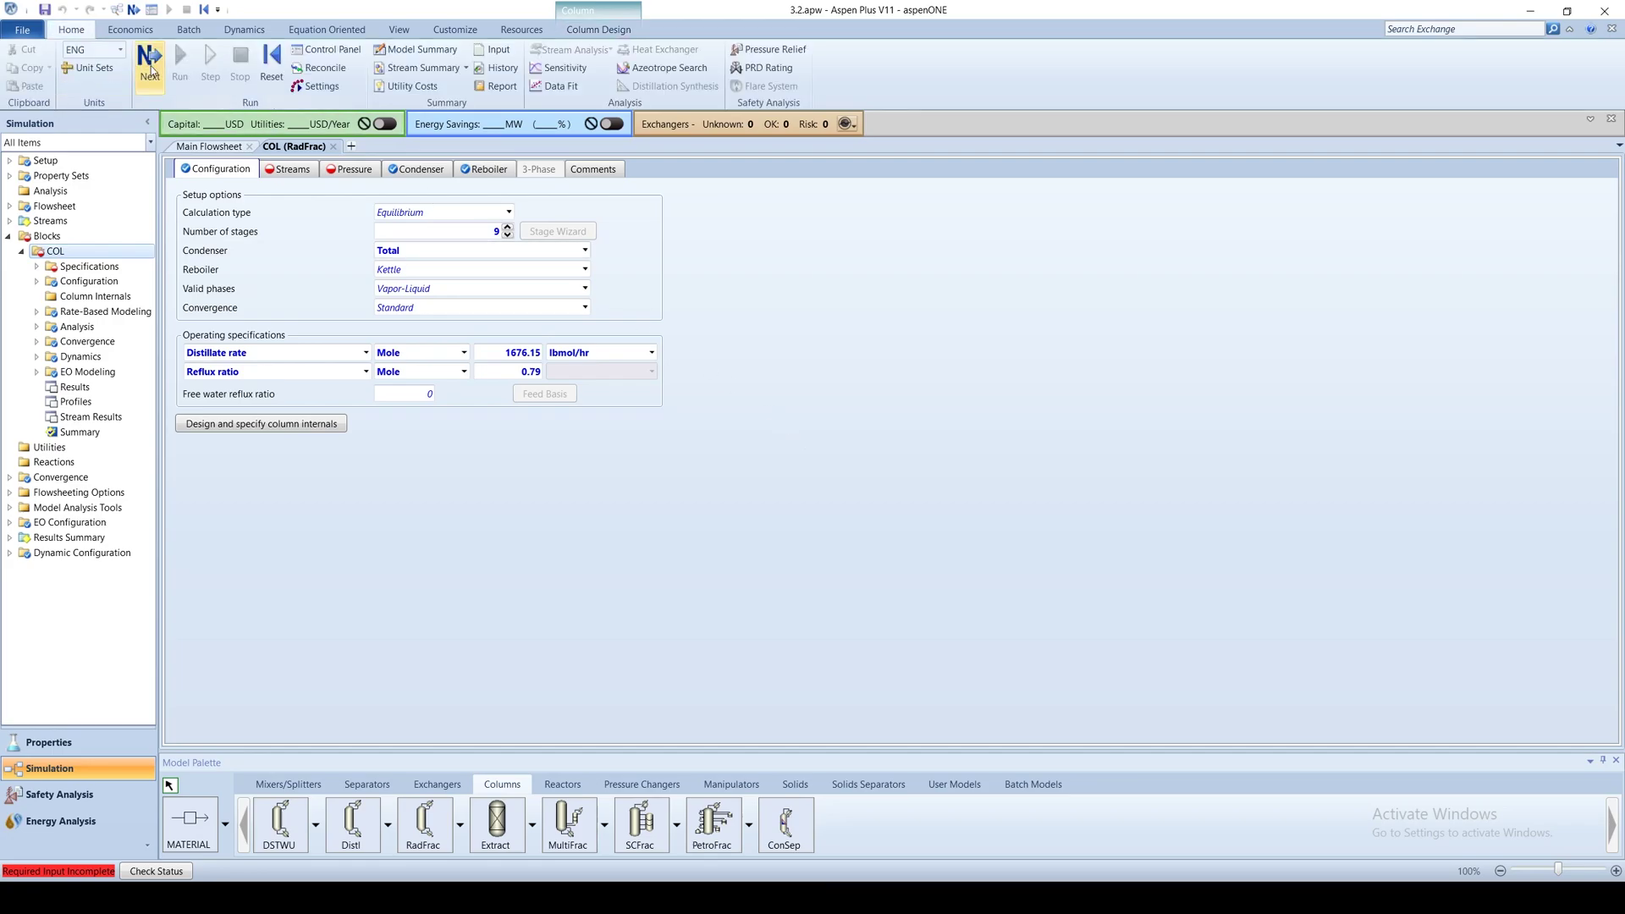
Step: Set FEED to enter the column at stage 6
click(289, 168)
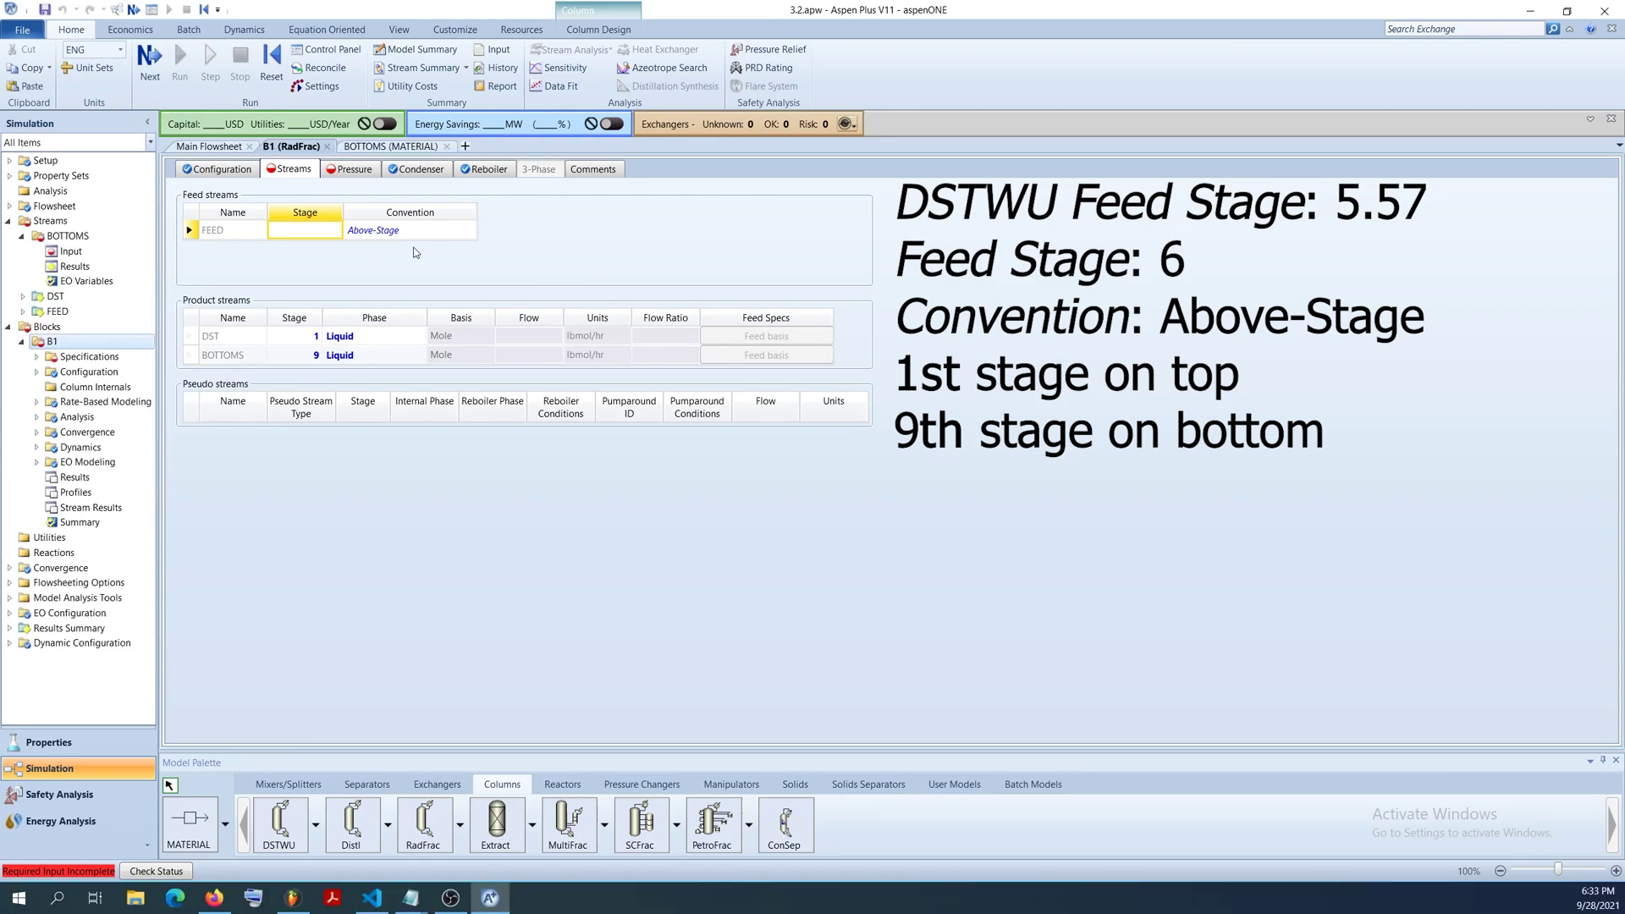
click(324, 228)
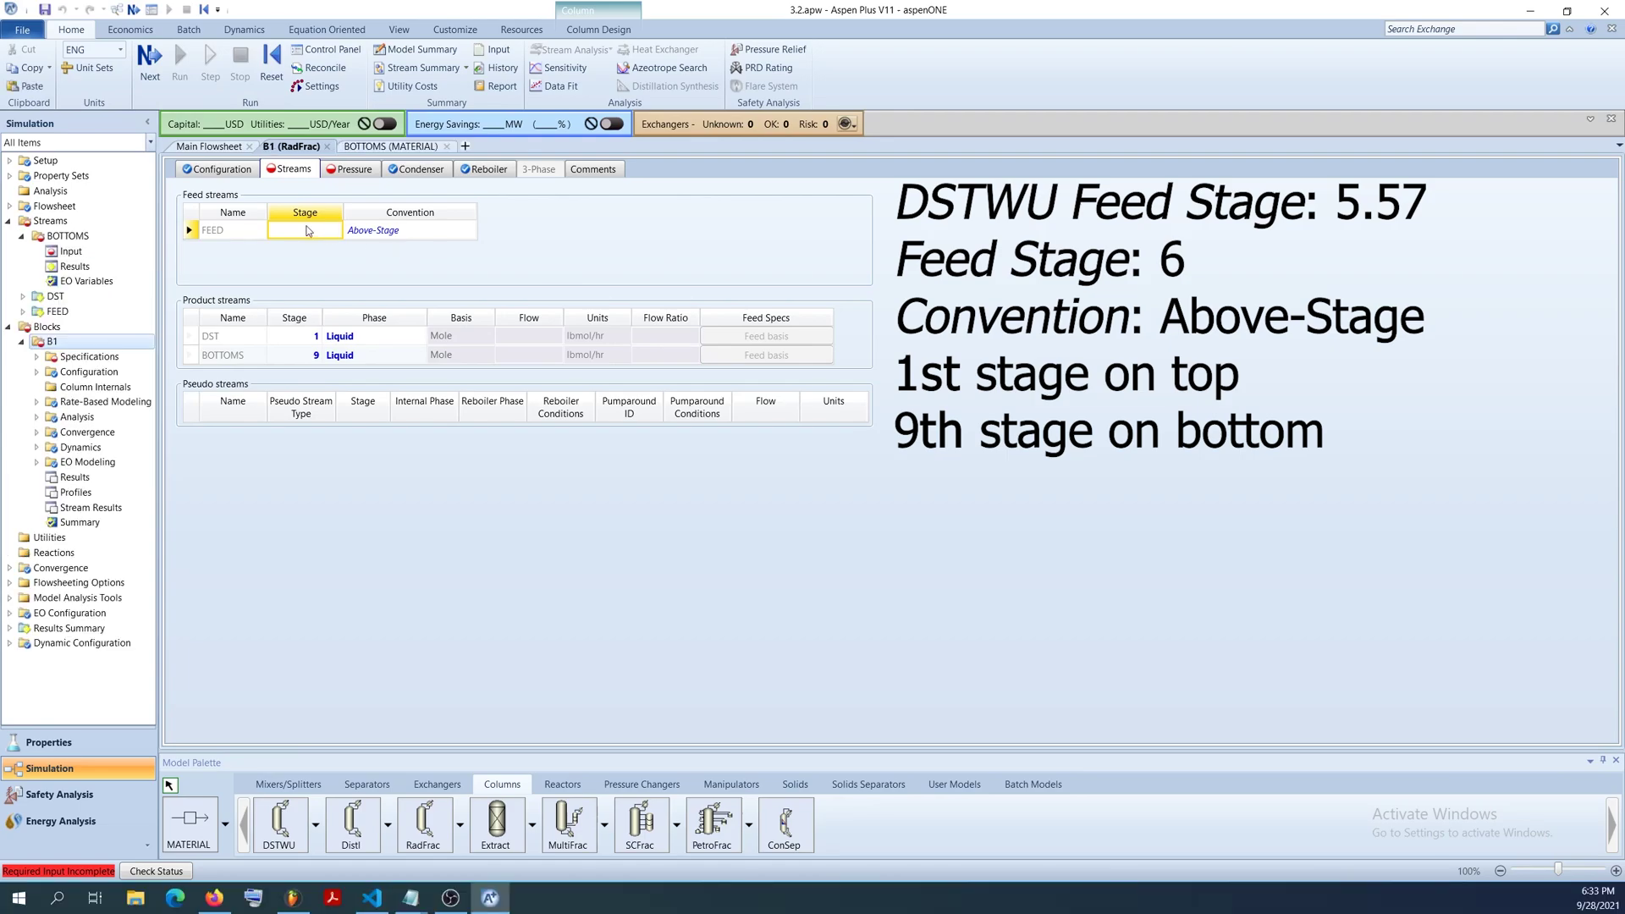
click(611, 226)
Step: Specify the Stage 1 / condenser pressure as 1 atm
click(352, 169)
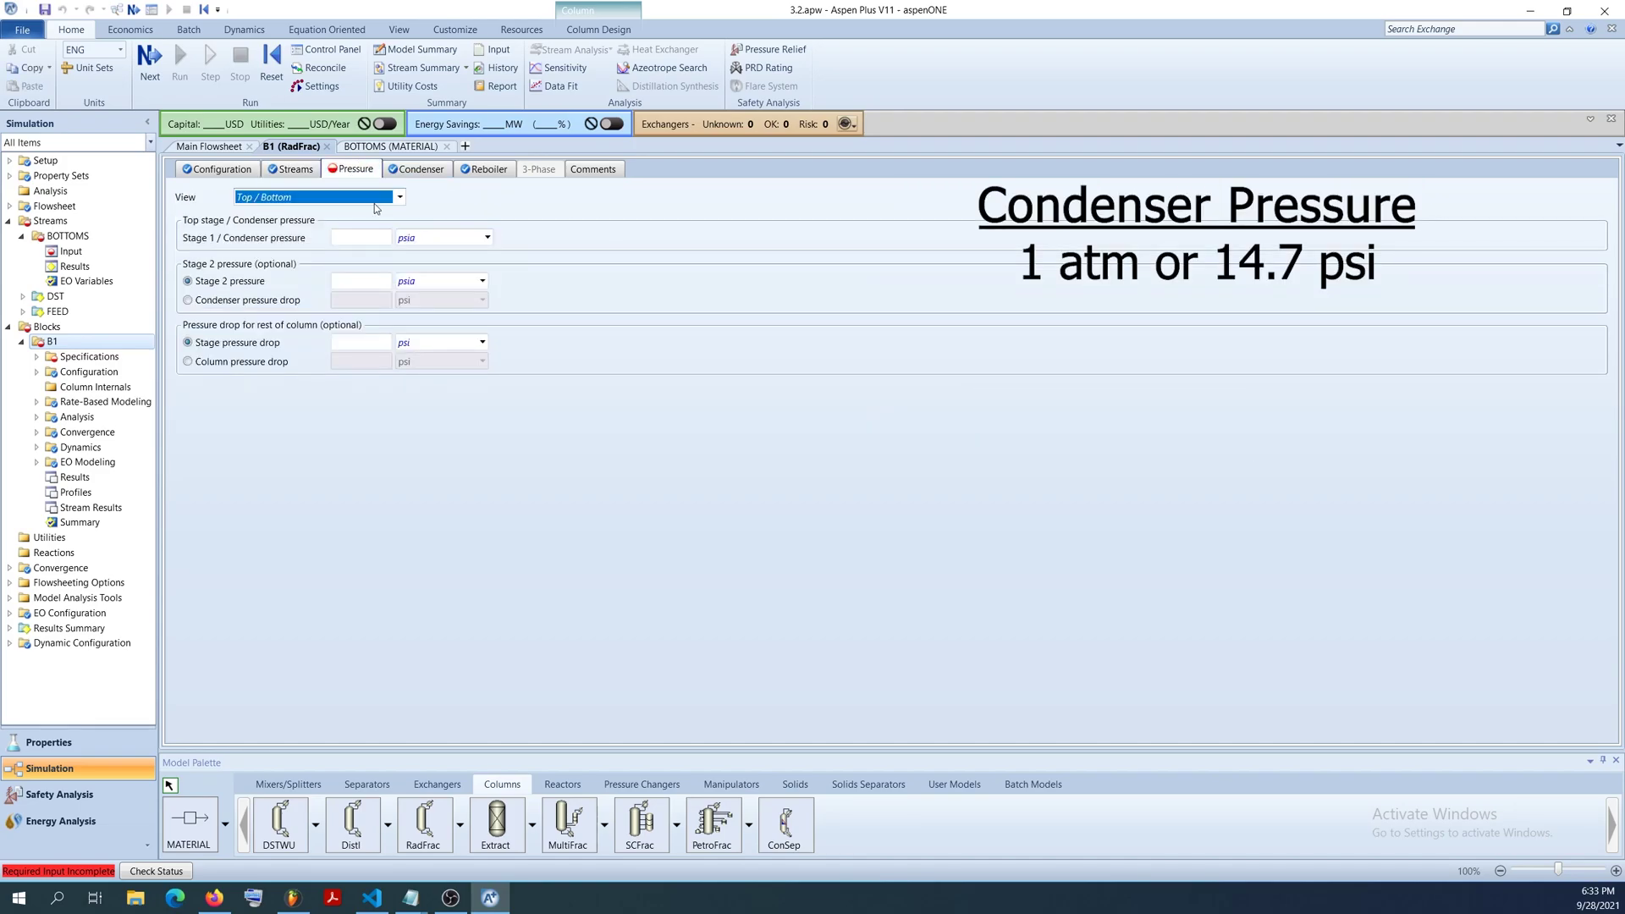
click(487, 237)
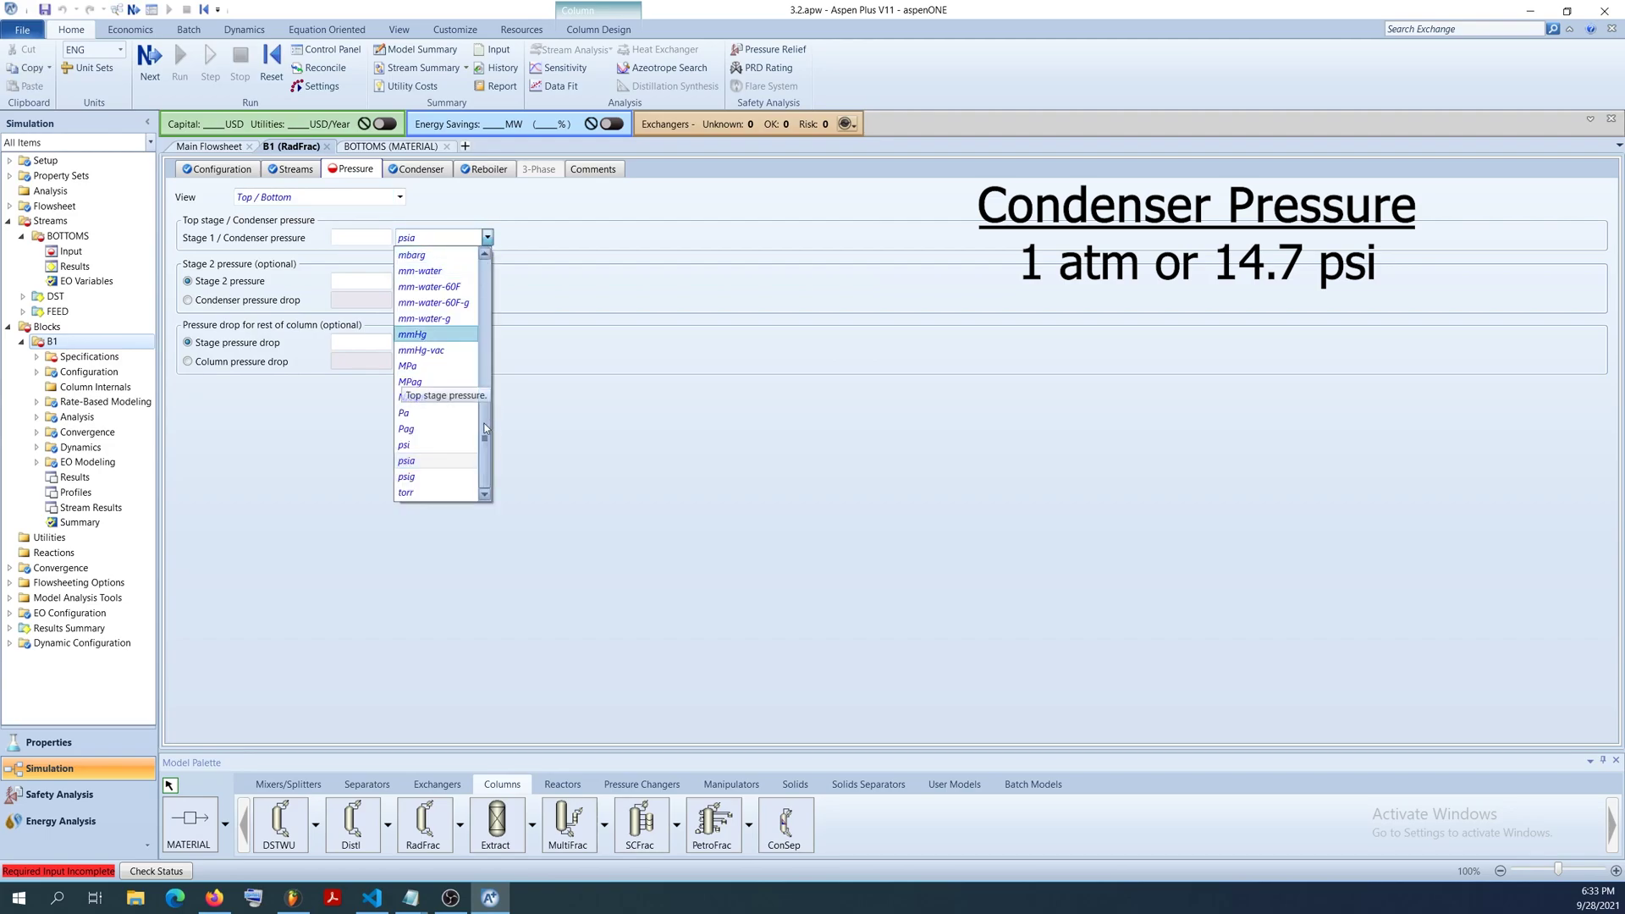
drag(485, 427, 485, 258)
click(413, 255)
click(360, 237)
text(1)
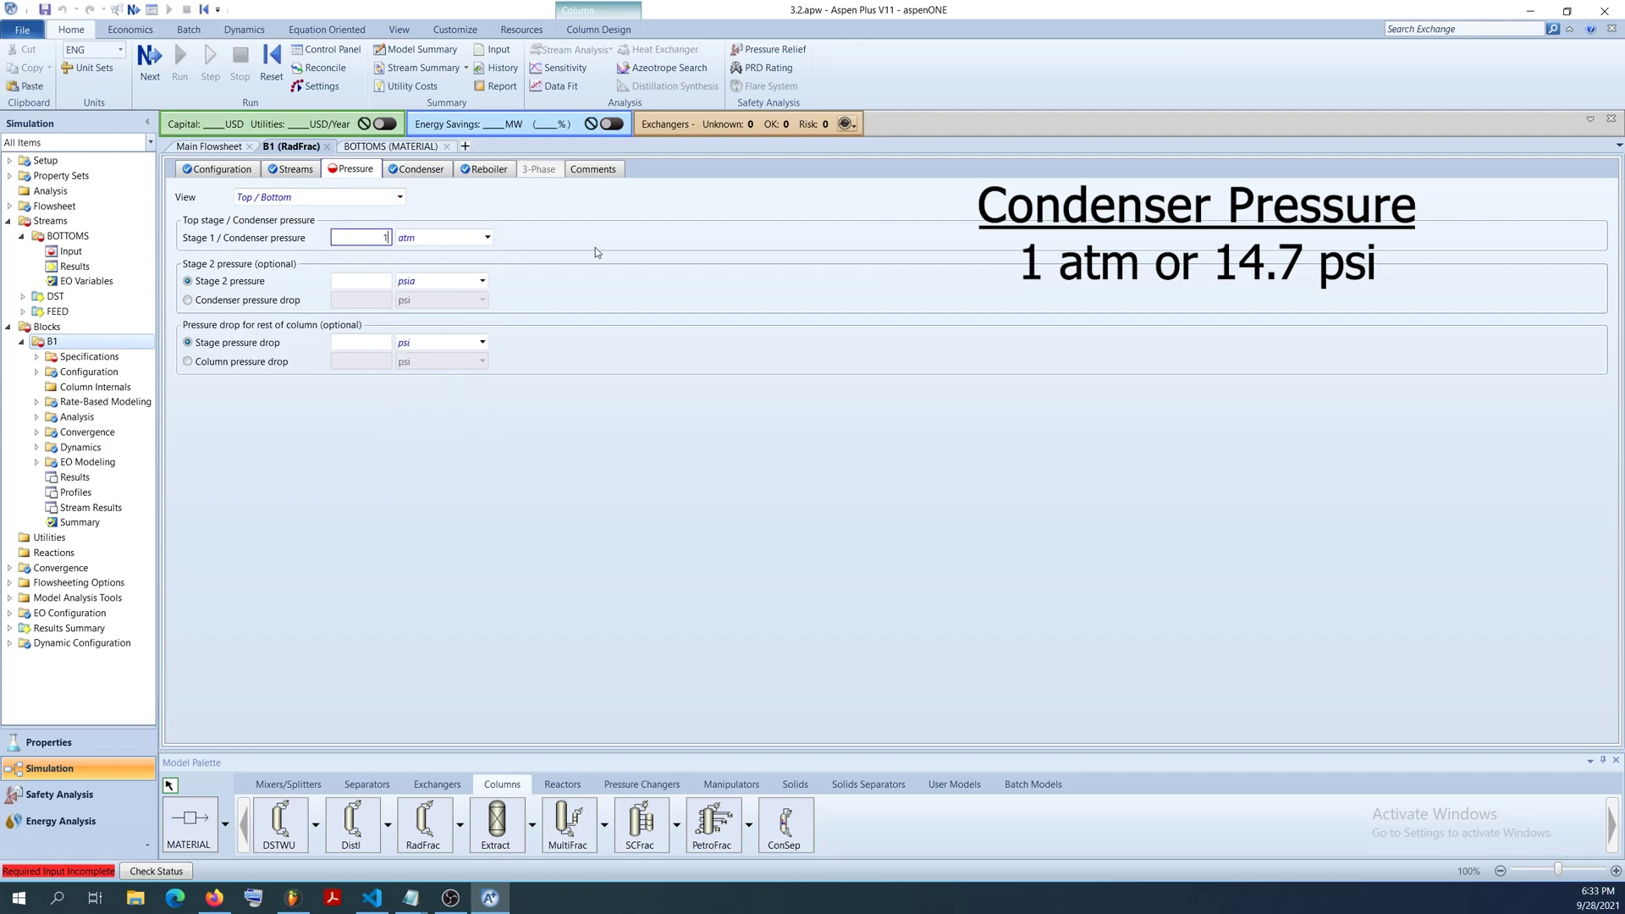
key(Return)
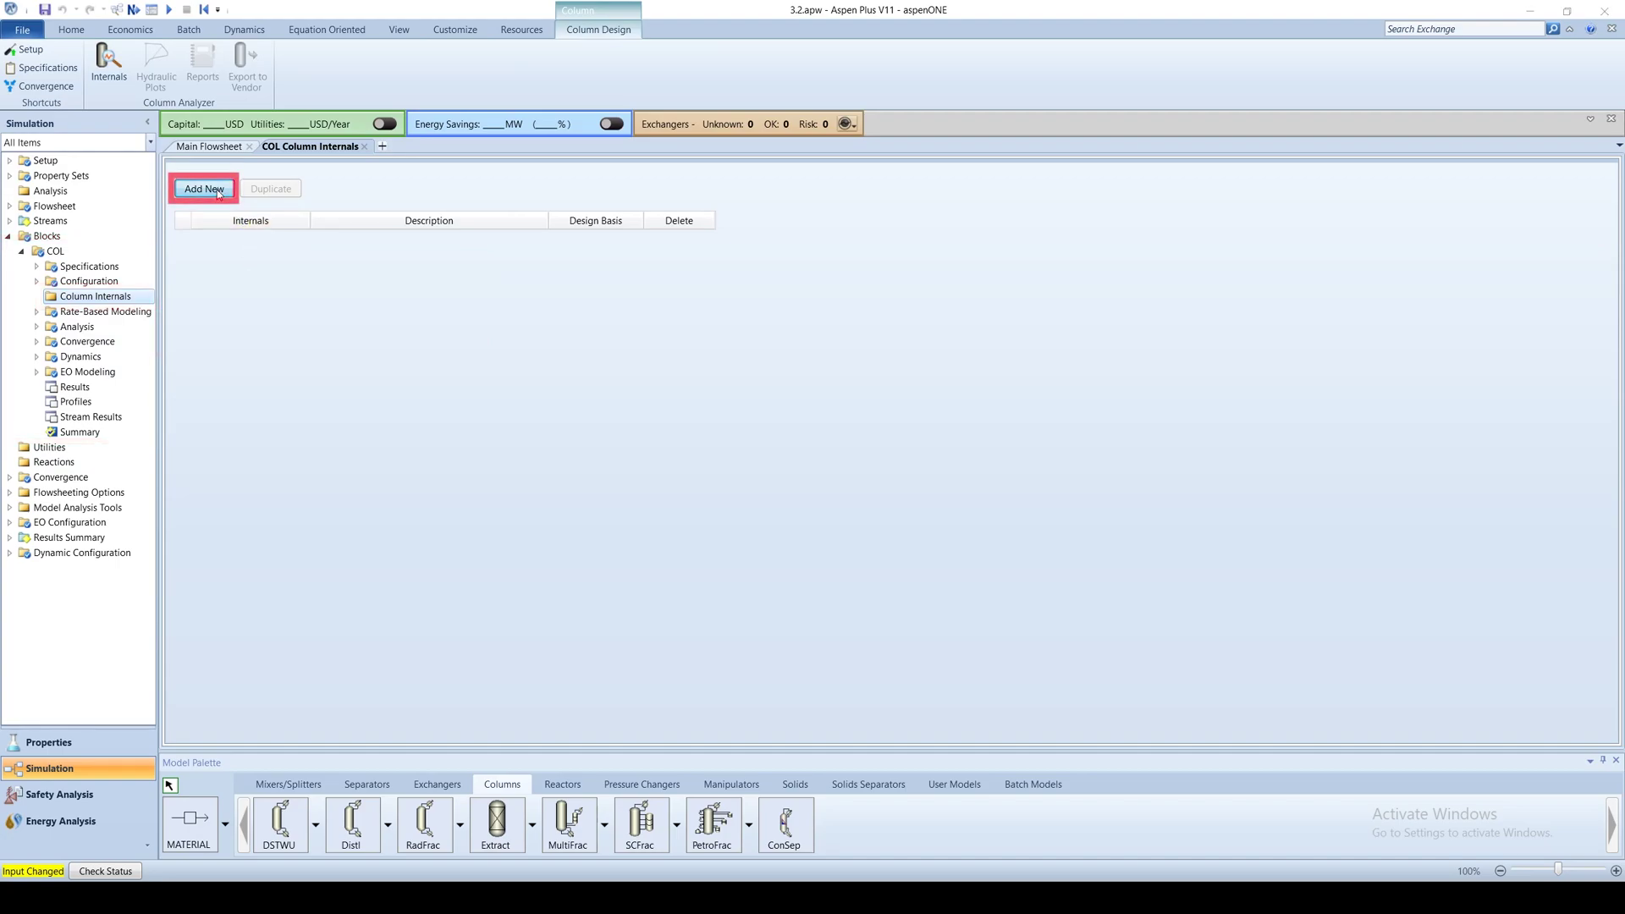
Step: Add section CS-1 to INT-1 spanning stages 2–8 with bubble-cap trays
click(204, 187)
click(898, 475)
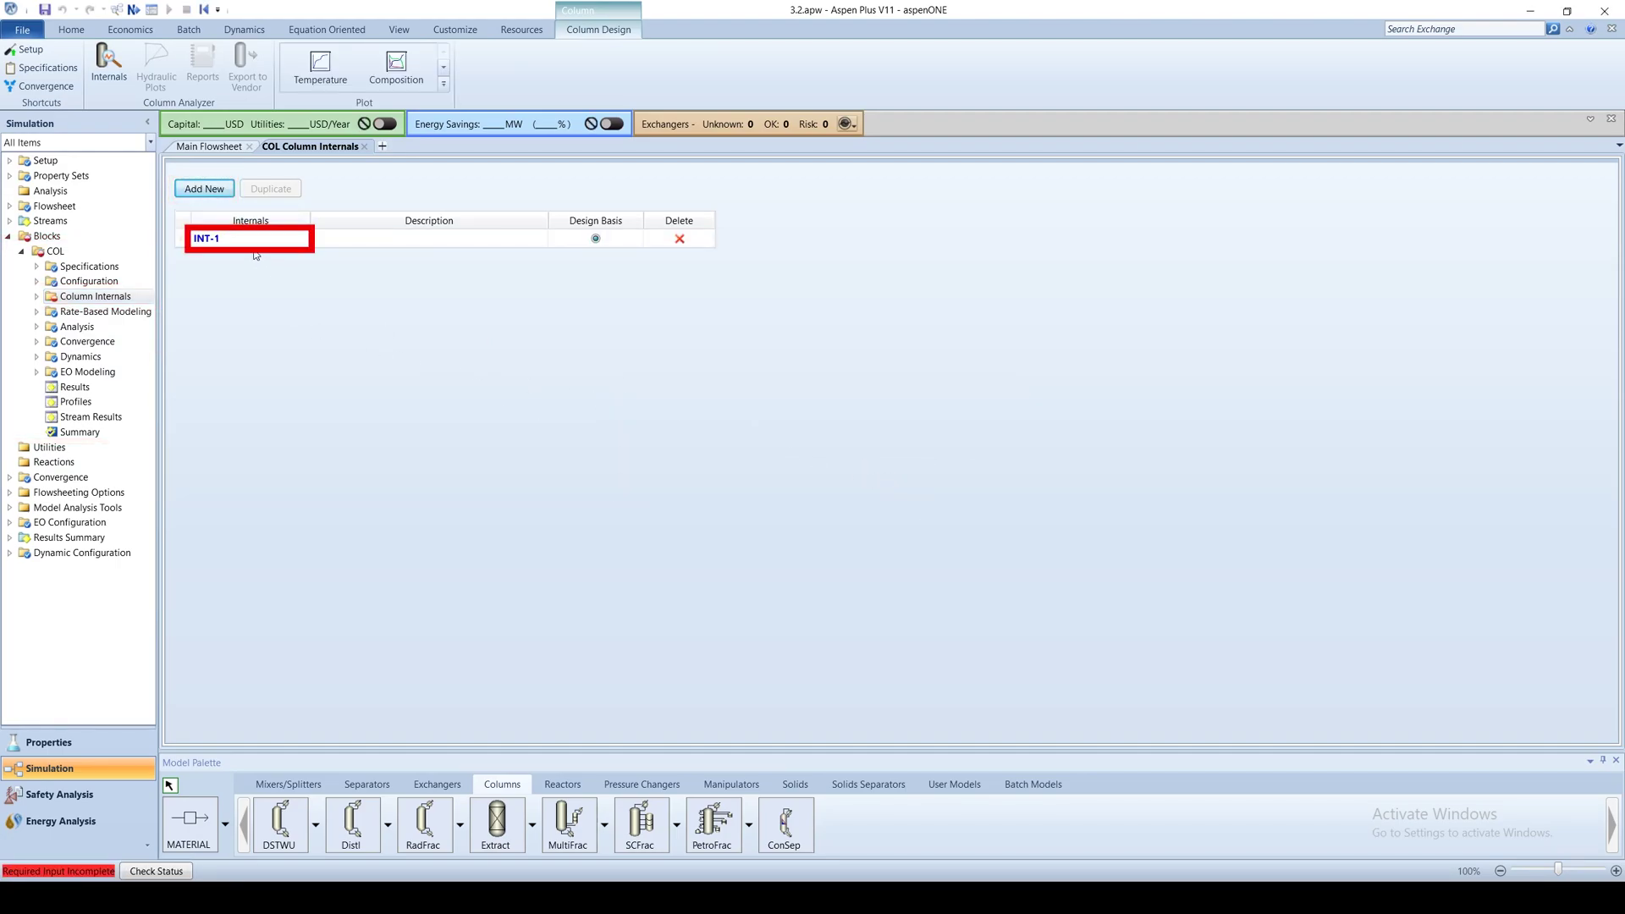
double_click(249, 237)
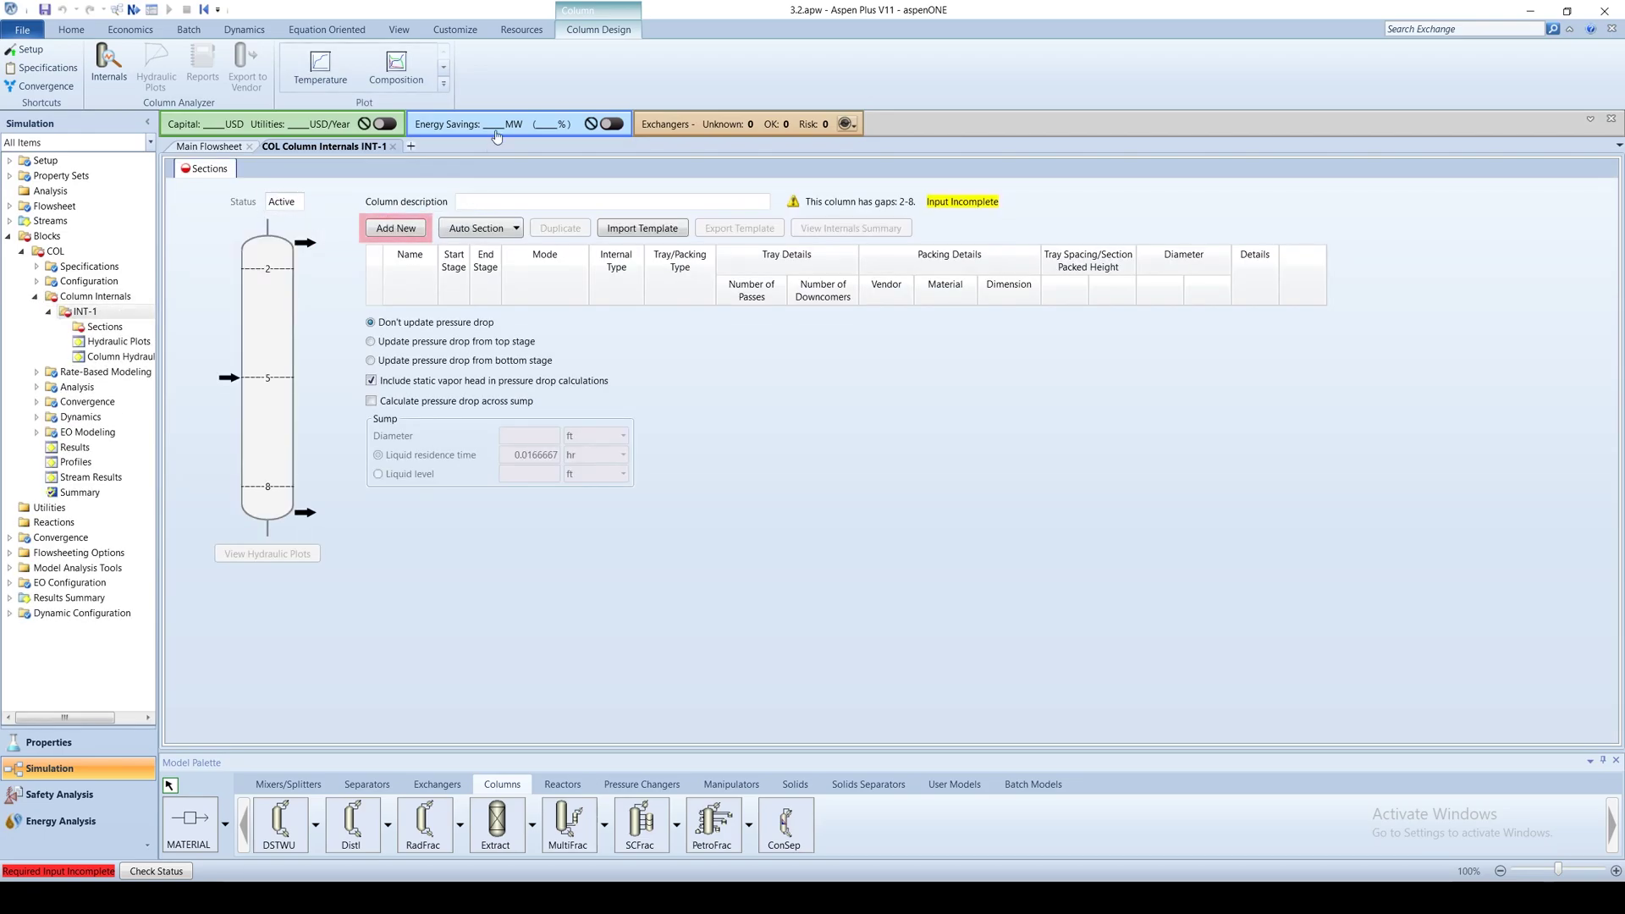
click(413, 229)
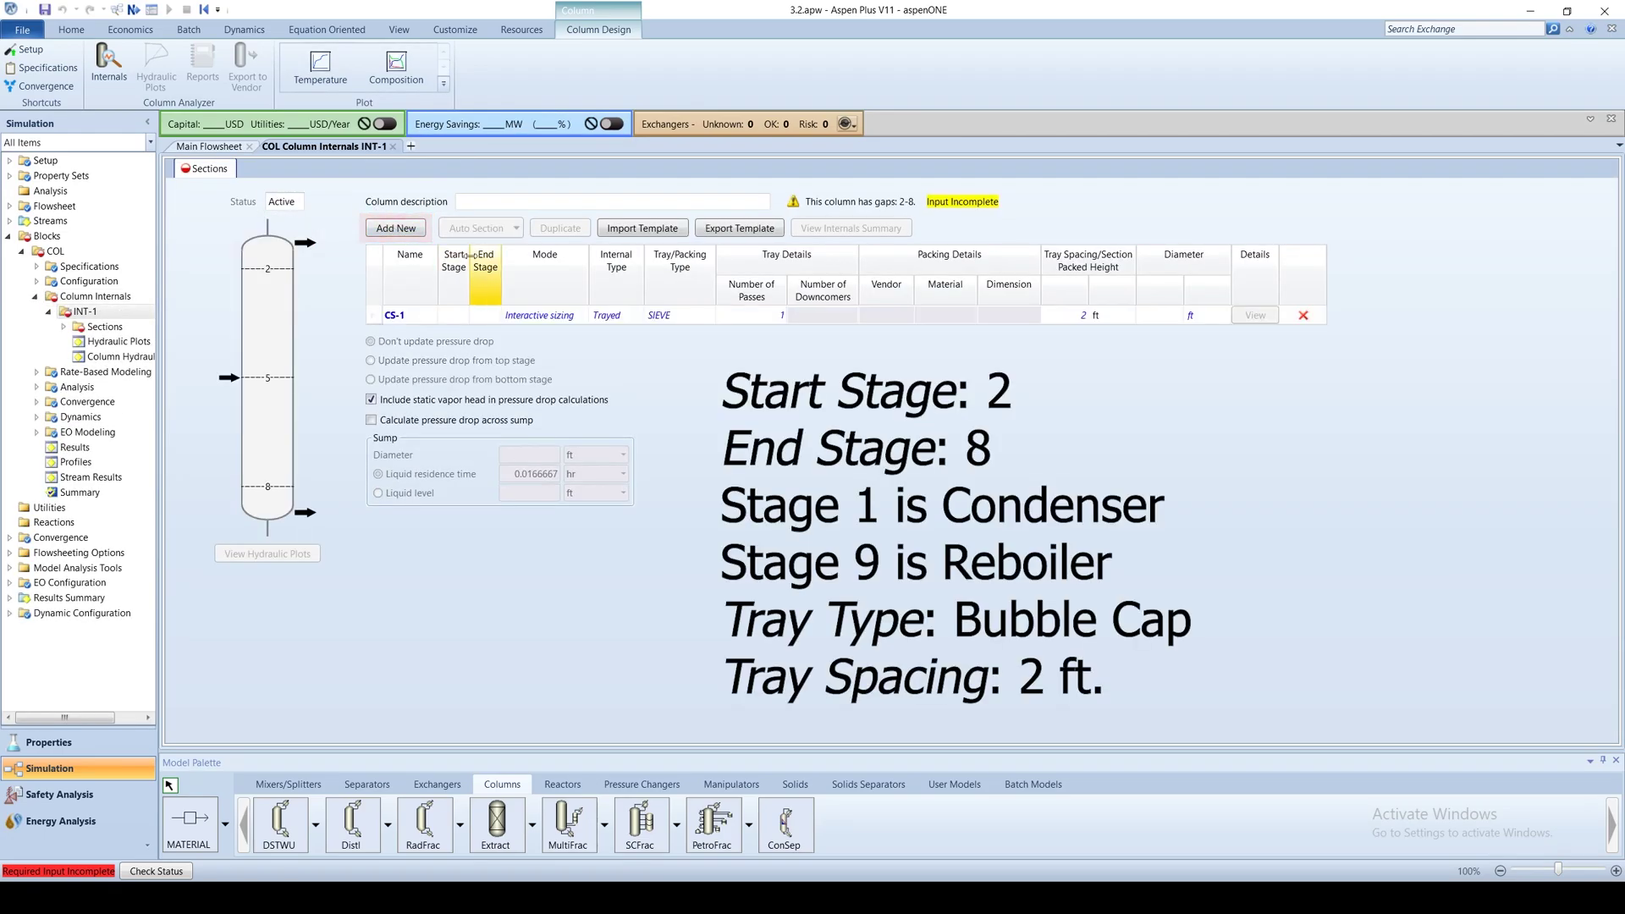
click(449, 320)
text(2)
key(Tab)
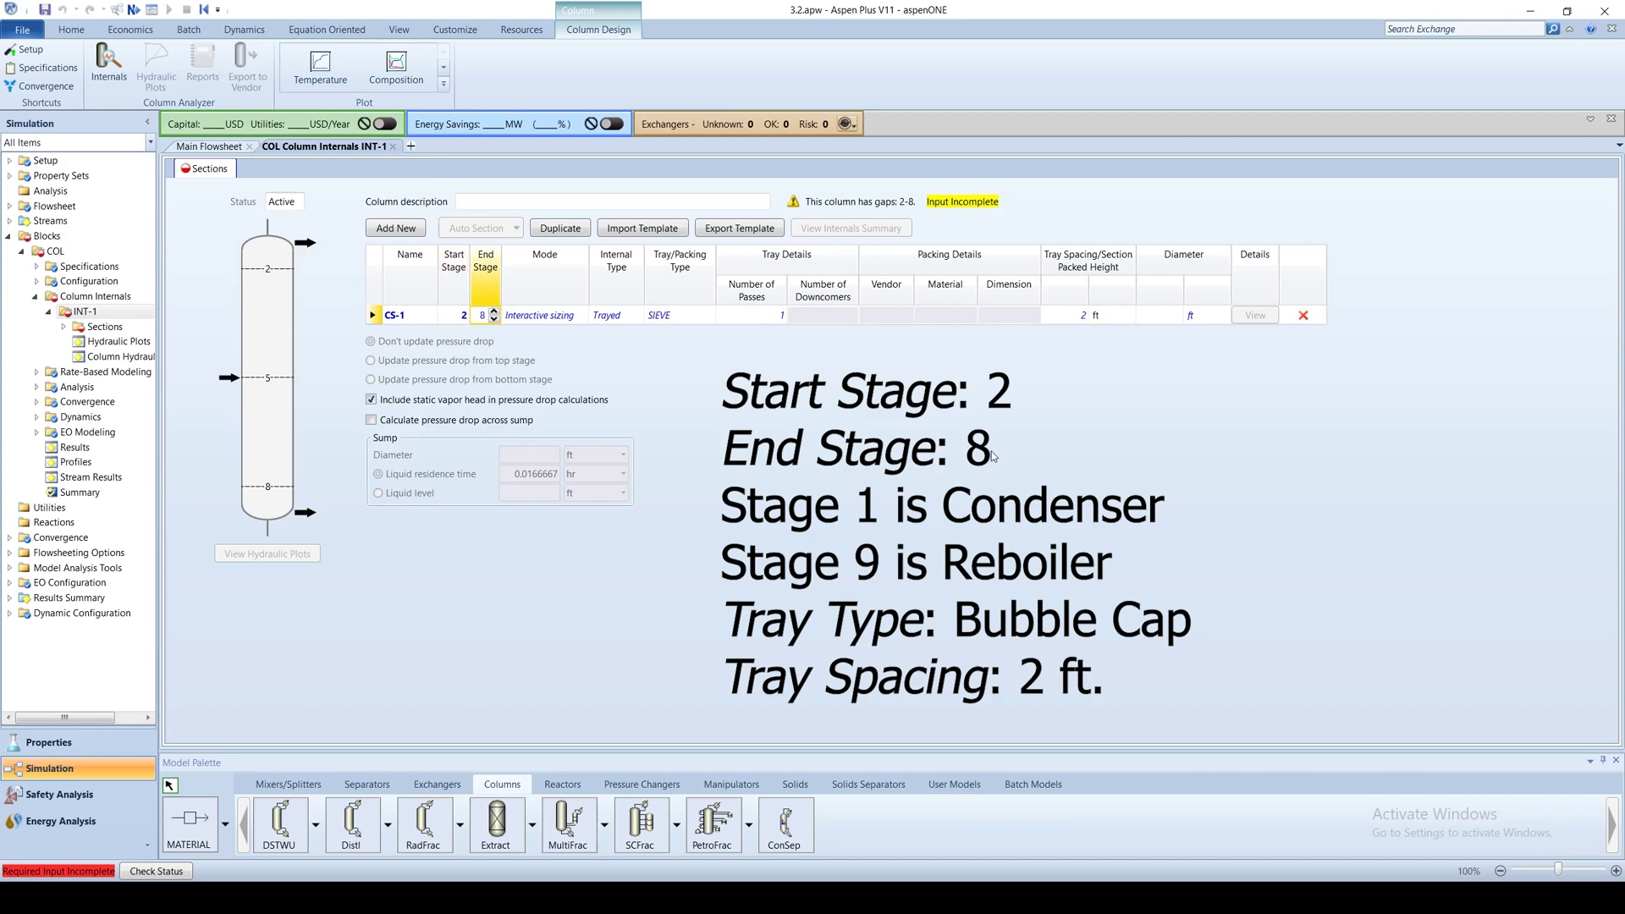
key(Return)
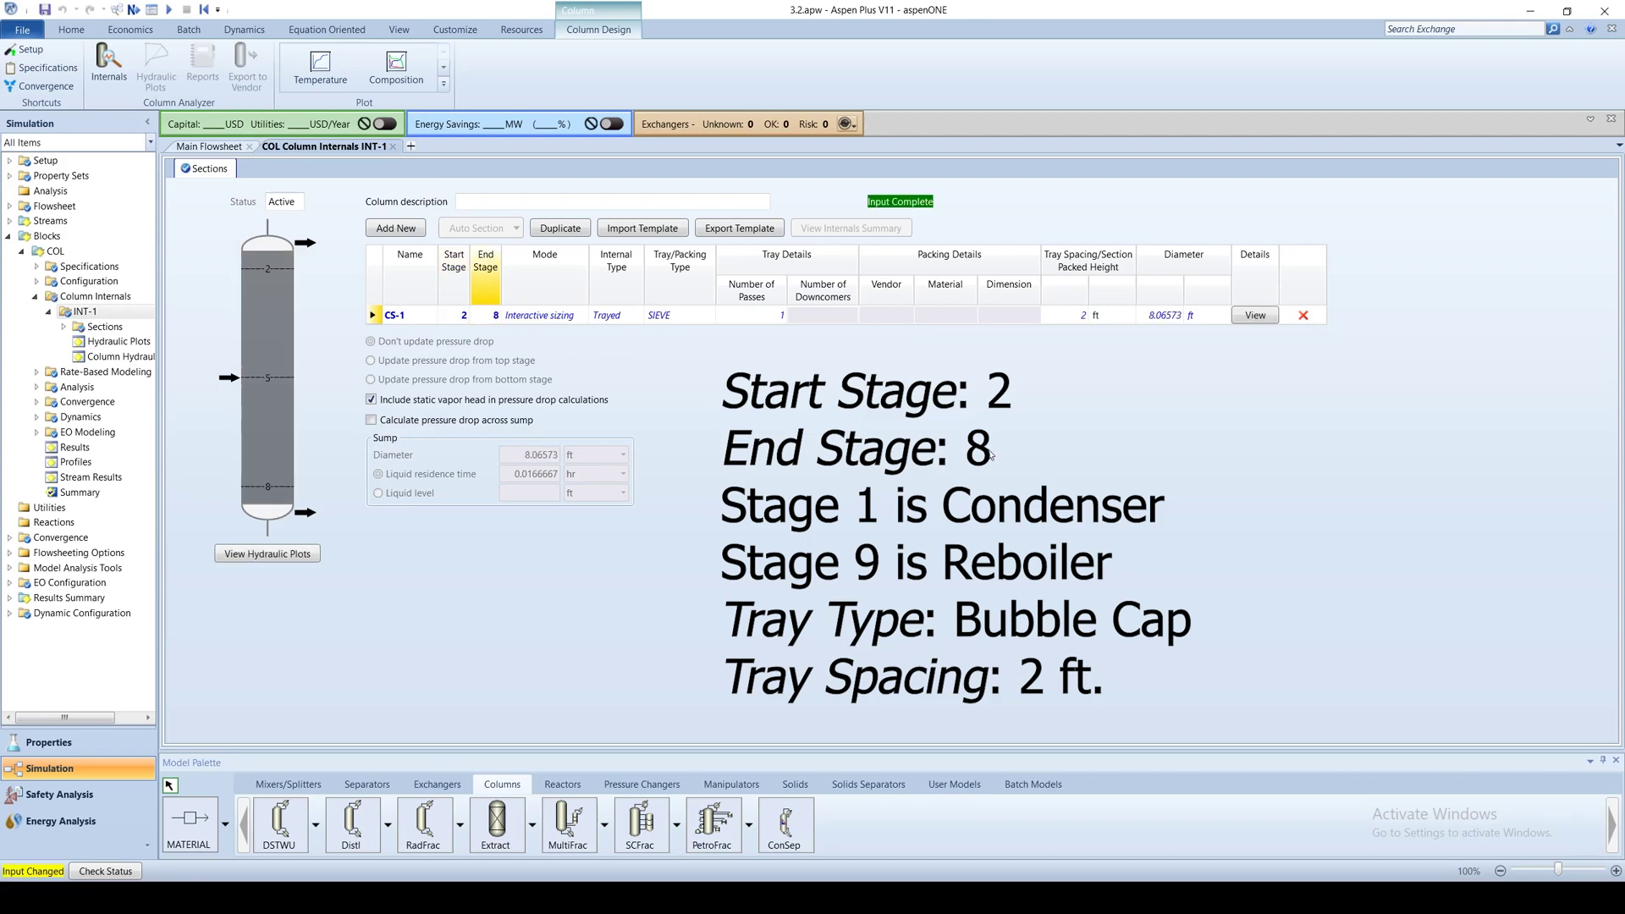
click(711, 315)
click(695, 339)
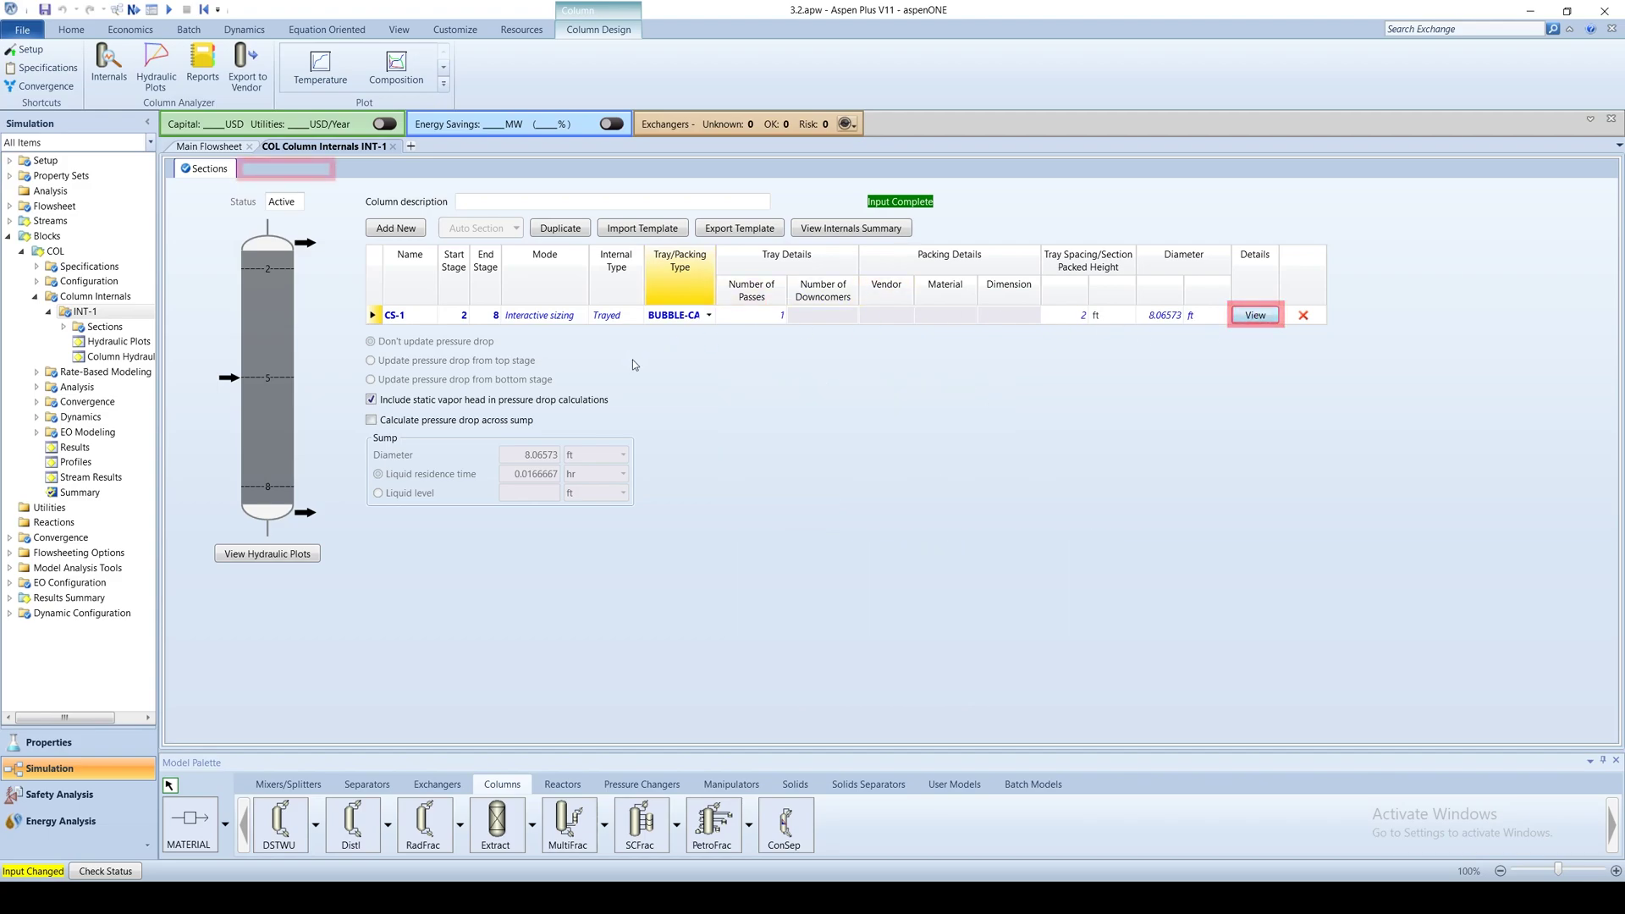
Step: Show CS-1 design parameters: 80% jet flood, 0.1 minimum downcomer area ratio, foaming factor 1
click(307, 176)
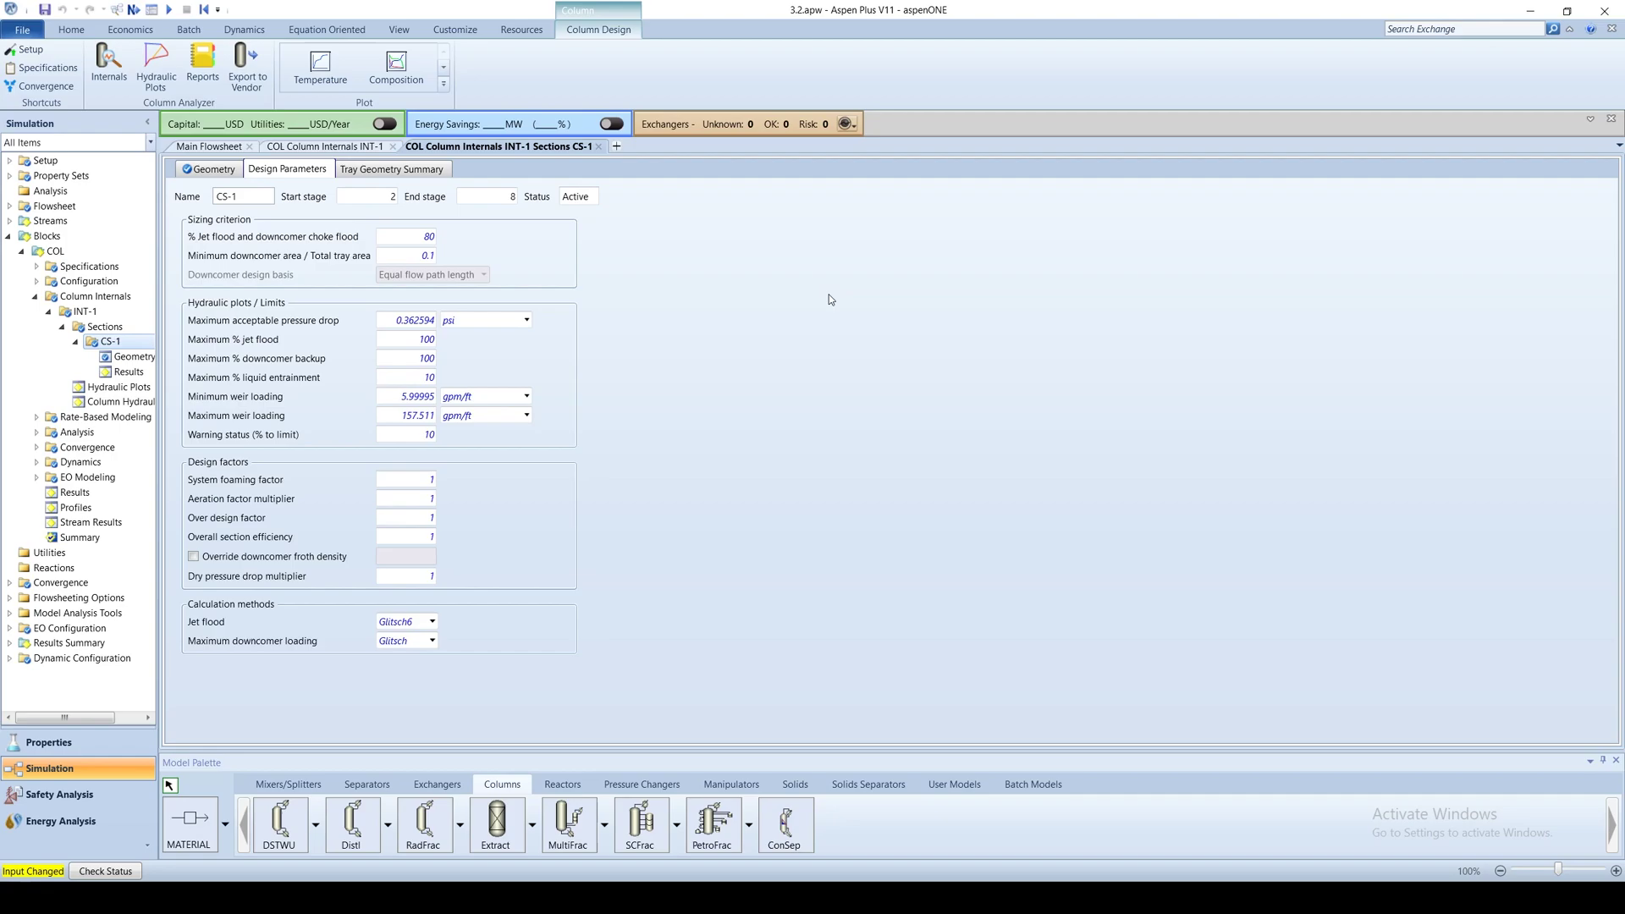
Step: Run the simulation and view CS-1's tray-by-tray results, sized at 8.04293 ft diameter
click(68, 38)
click(180, 63)
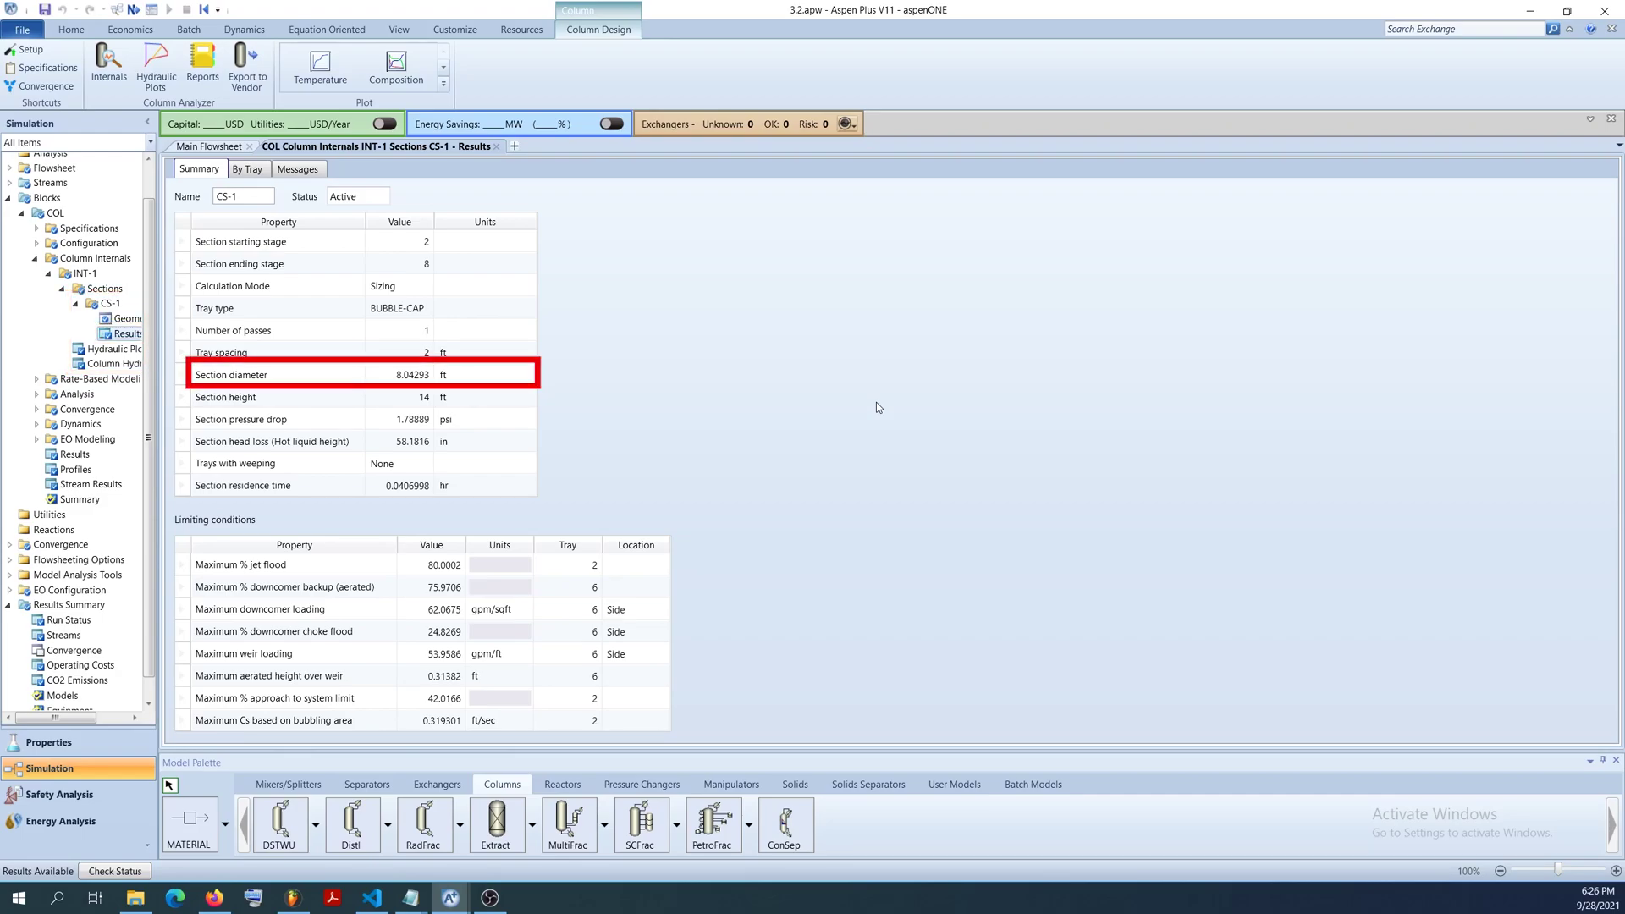
click(252, 170)
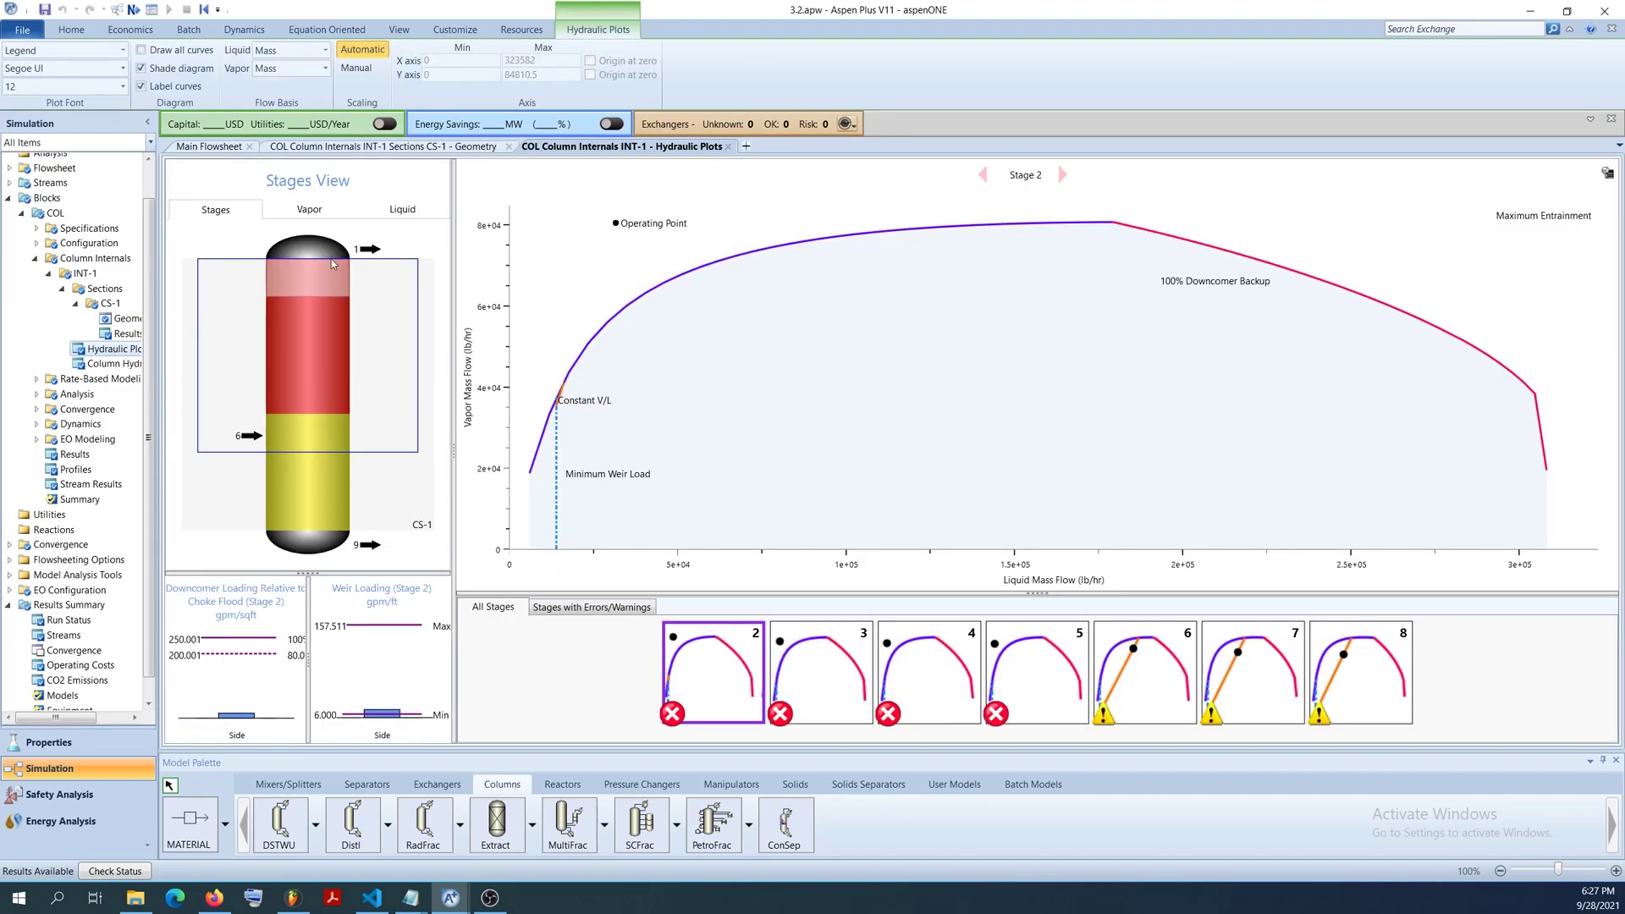
Step: Compare vapor and liquid flow by stage, ending on the liquid view
click(309, 209)
click(402, 212)
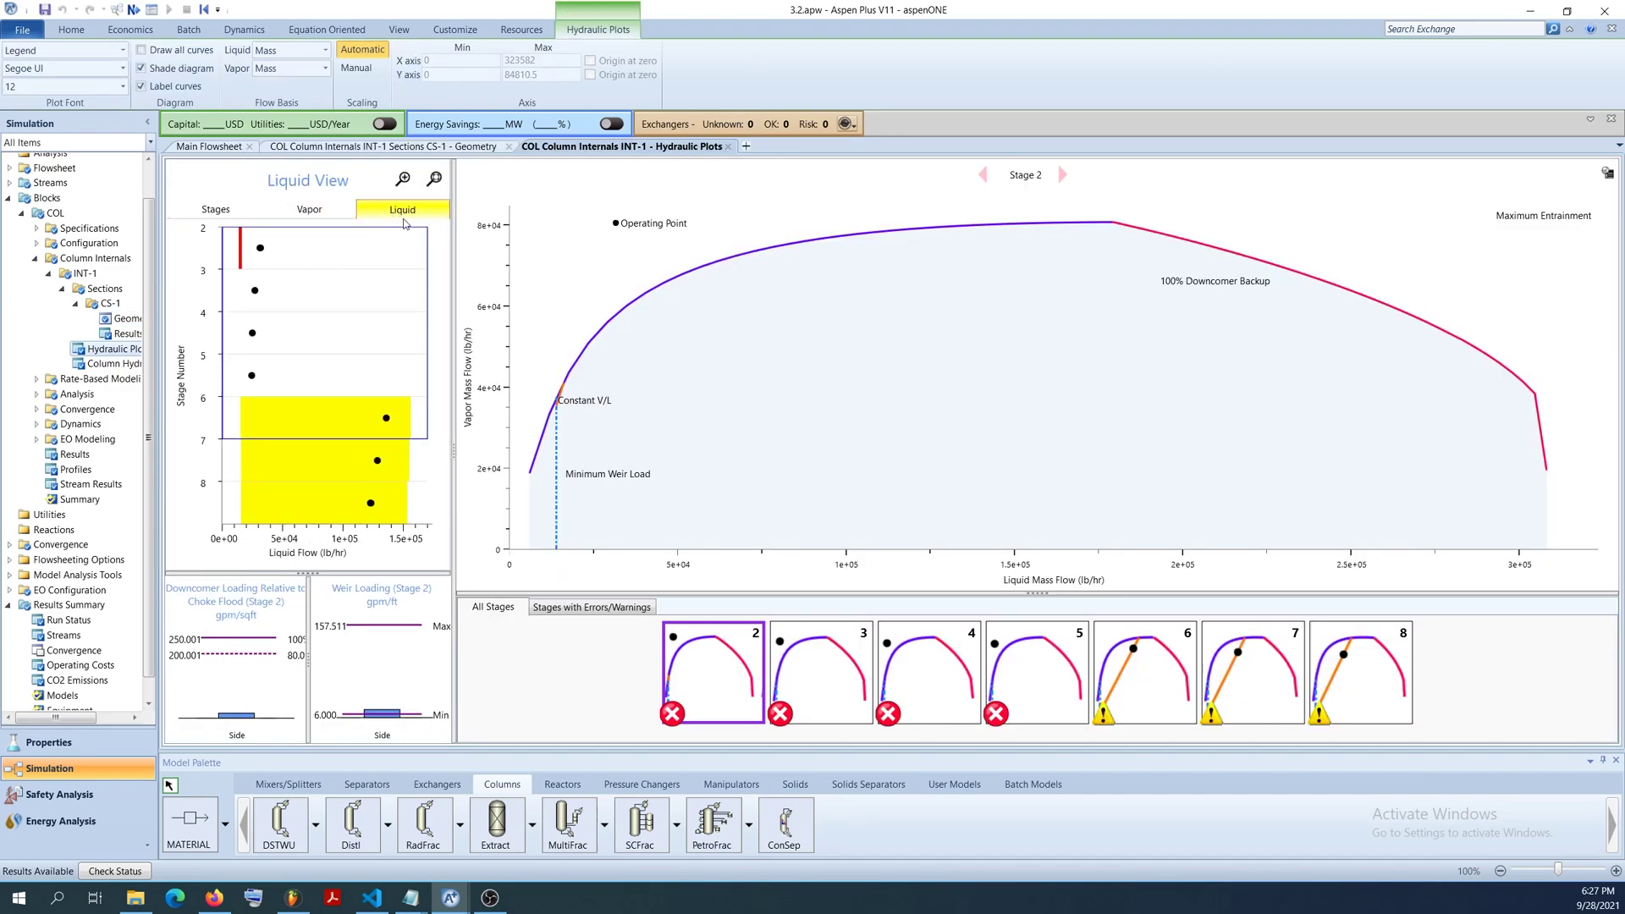
click(322, 215)
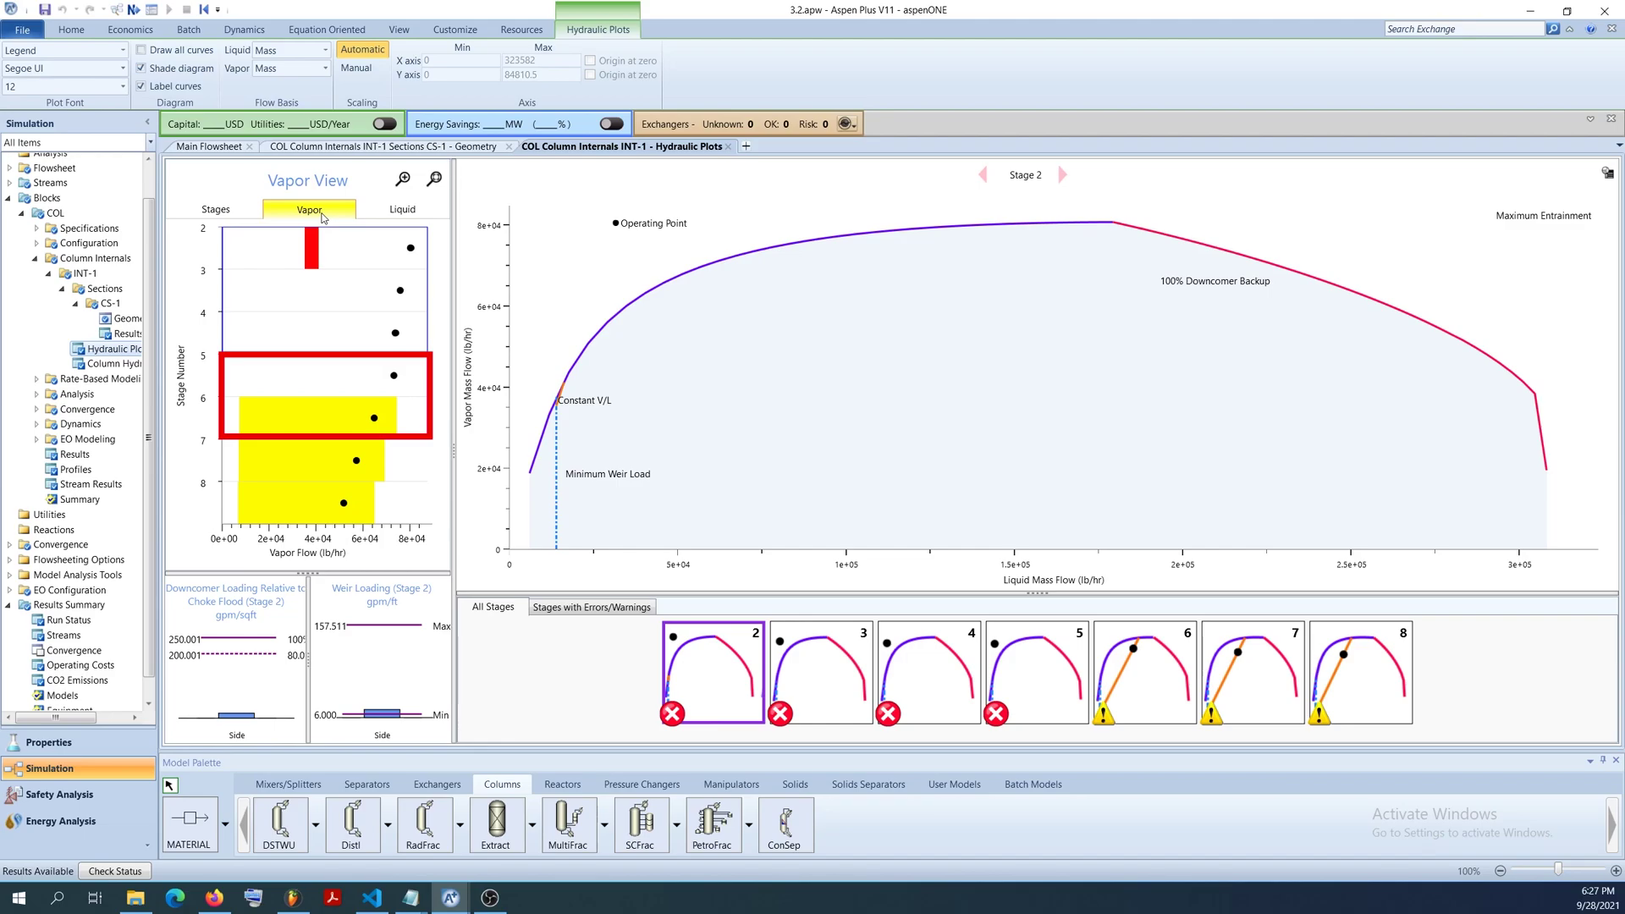
click(402, 209)
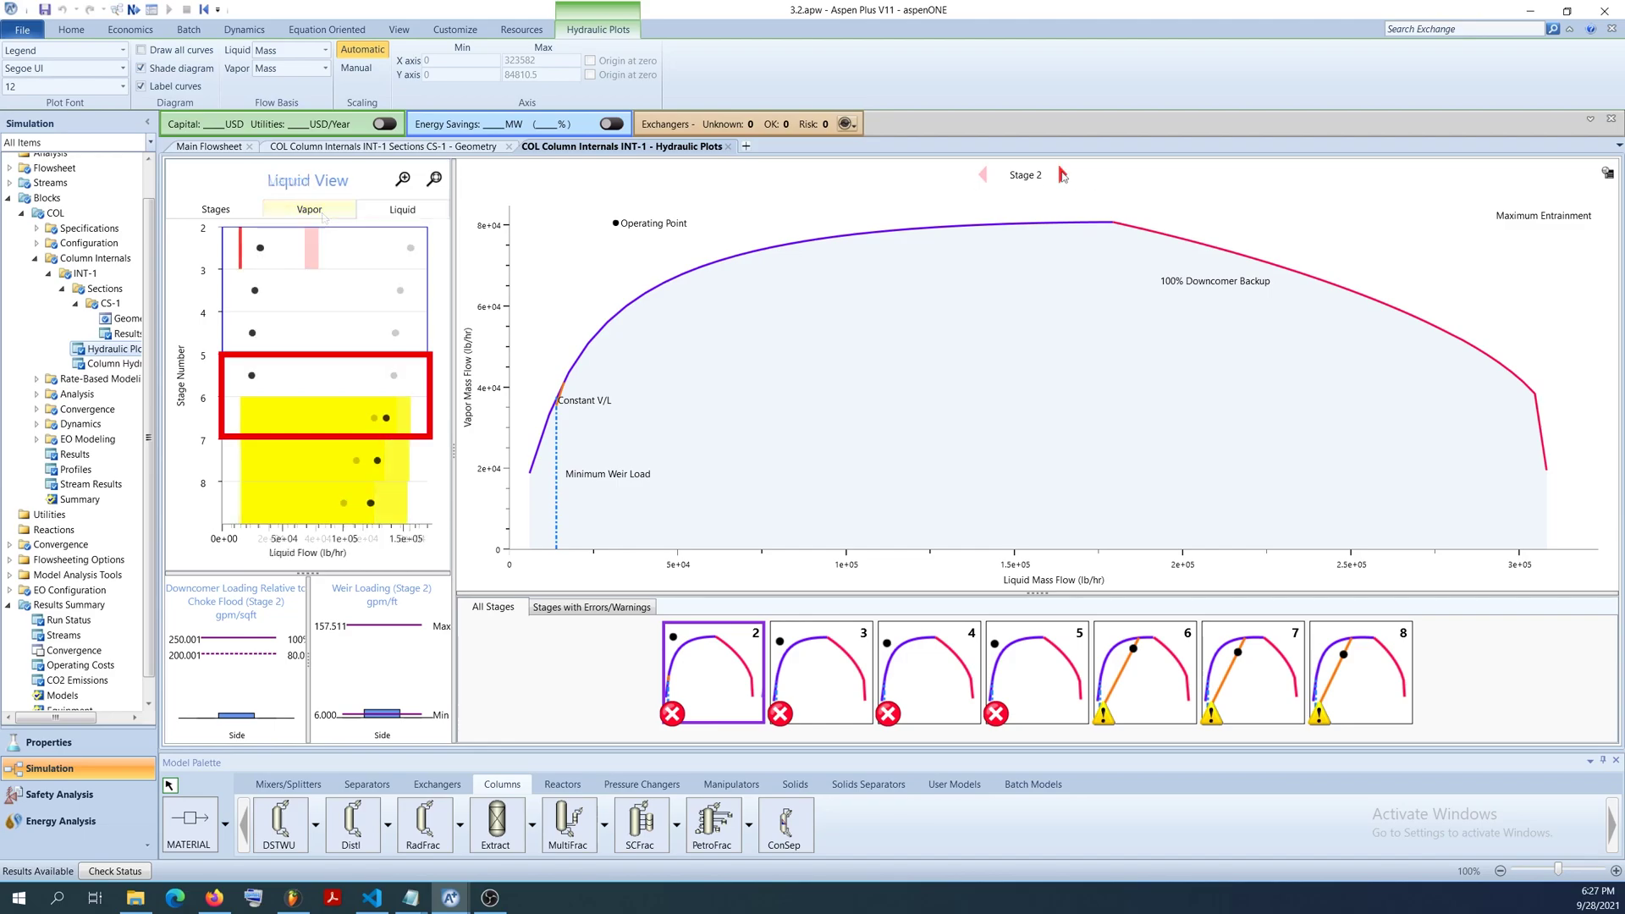
Step: Step the operating chart forward through the stages, then back to stage 3
click(1063, 176)
click(1063, 175)
click(1063, 176)
click(1063, 175)
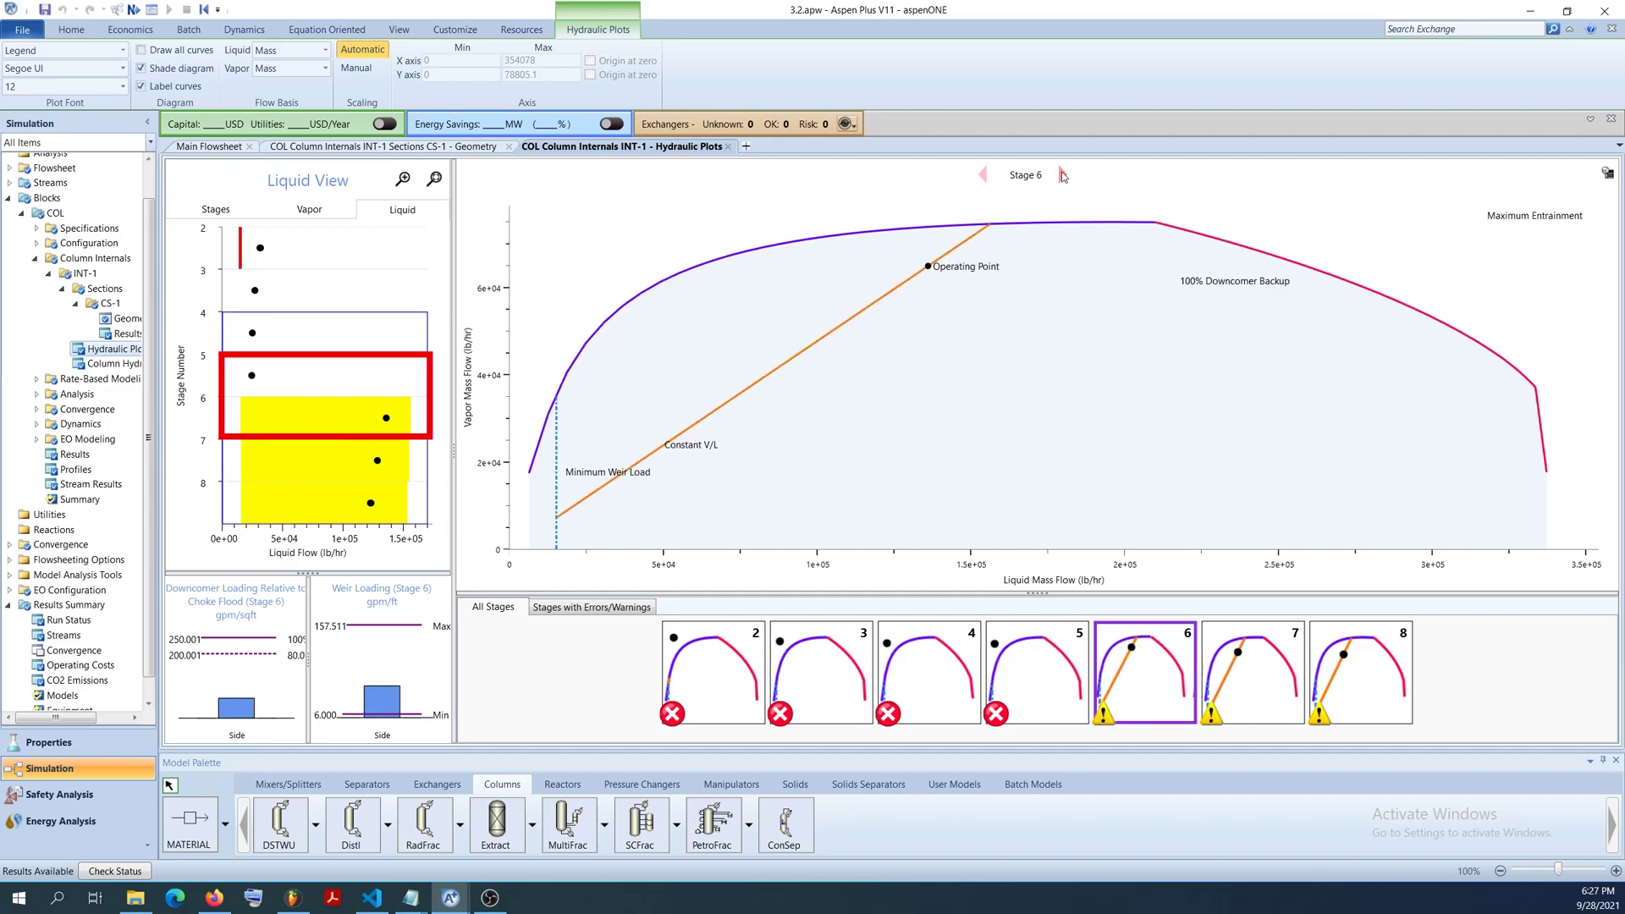
click(1063, 176)
click(1063, 175)
click(986, 175)
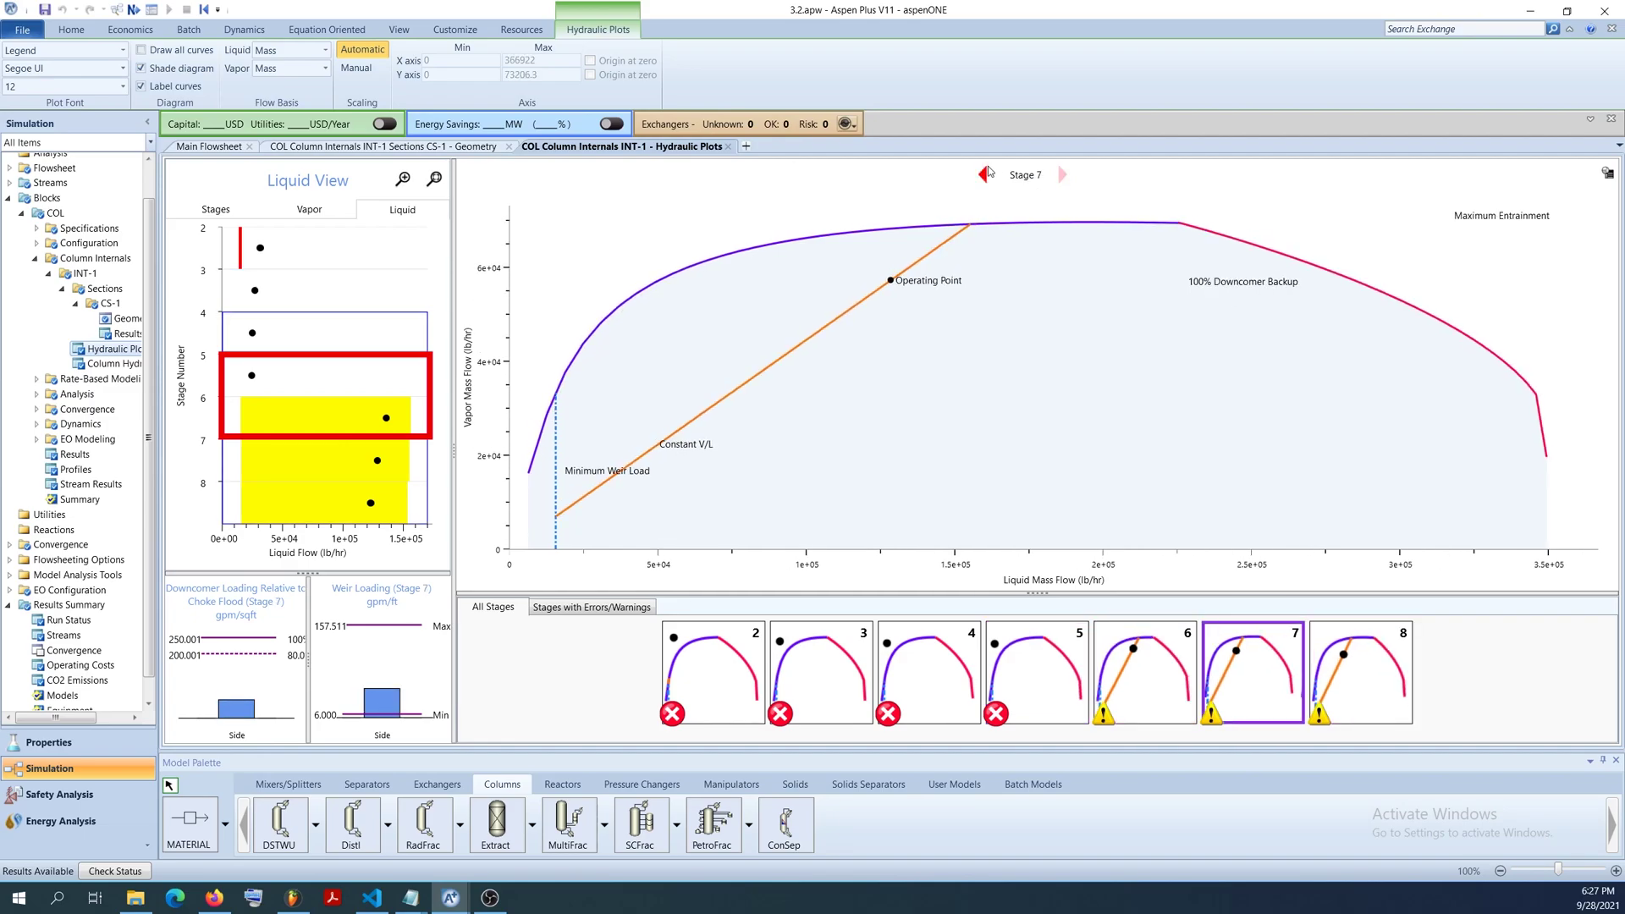
click(986, 174)
click(986, 175)
click(986, 176)
click(986, 176)
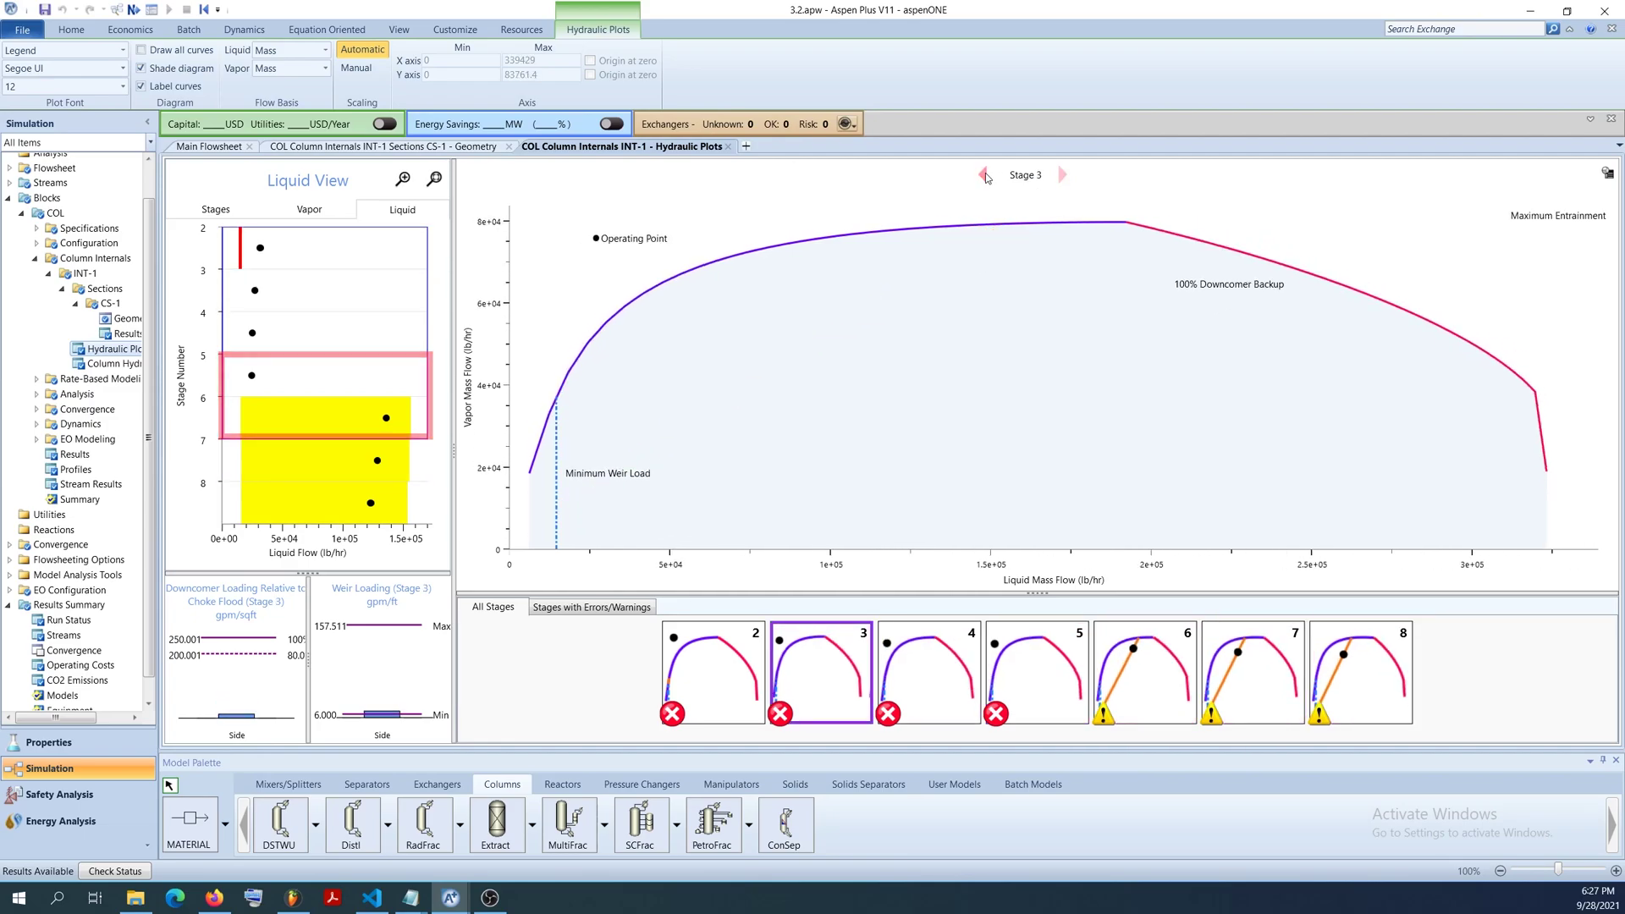
Step: Step the hydraulic operating chart back one more stage
click(986, 175)
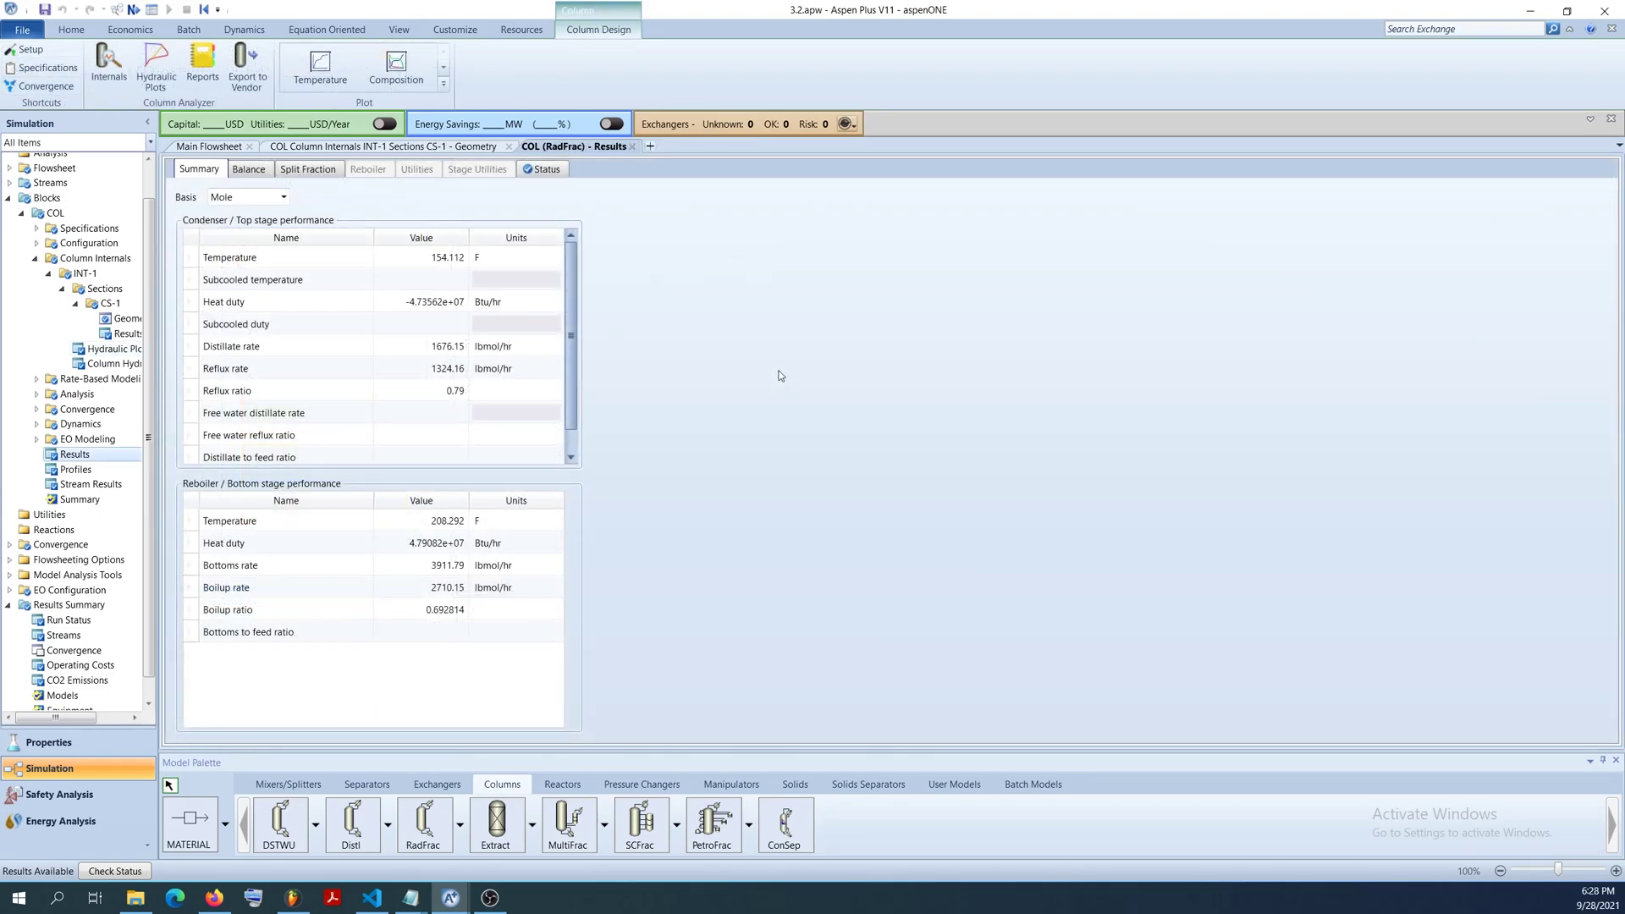